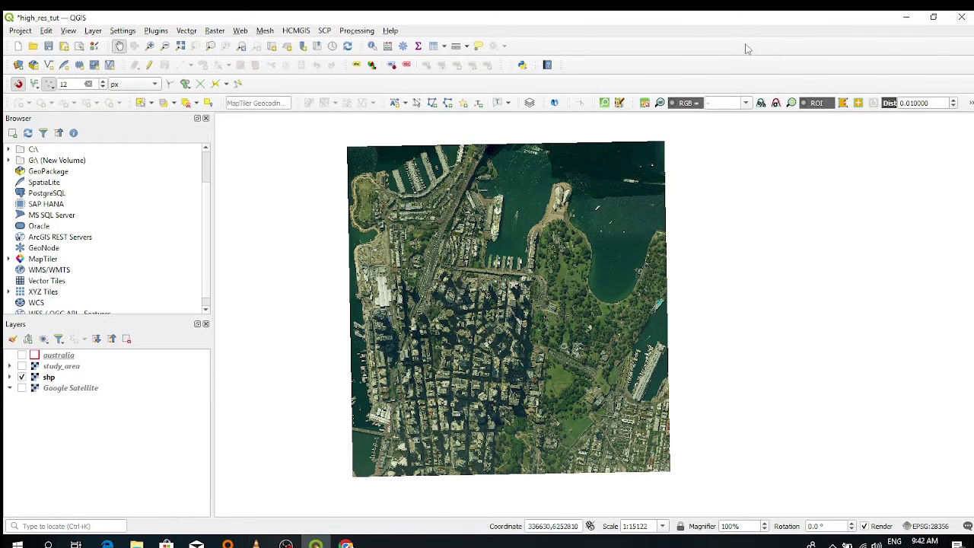
# Examine the shp raster's image detail over the city blocks, the park and the harbour at several scales
pyautogui.scroll(1, 560, 241)
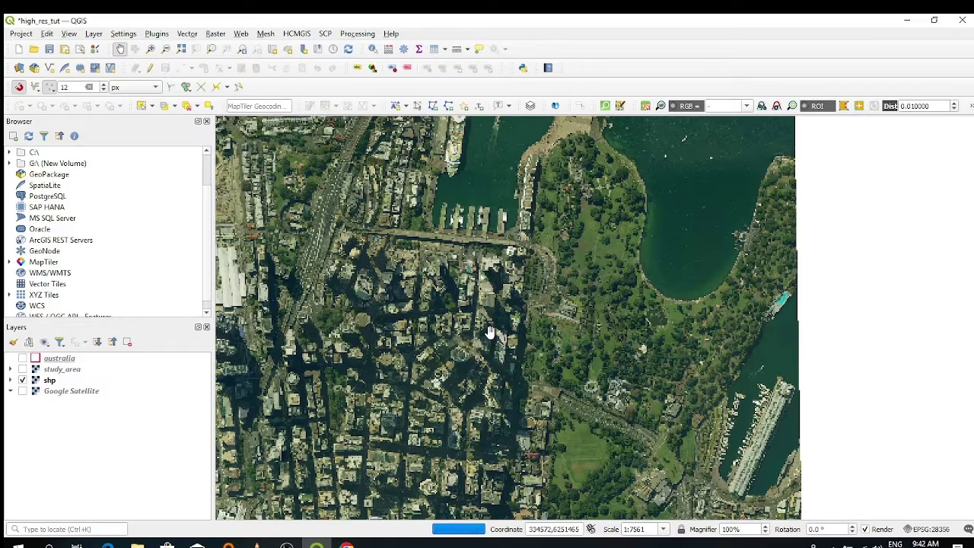
pyautogui.scroll(1, 489, 357)
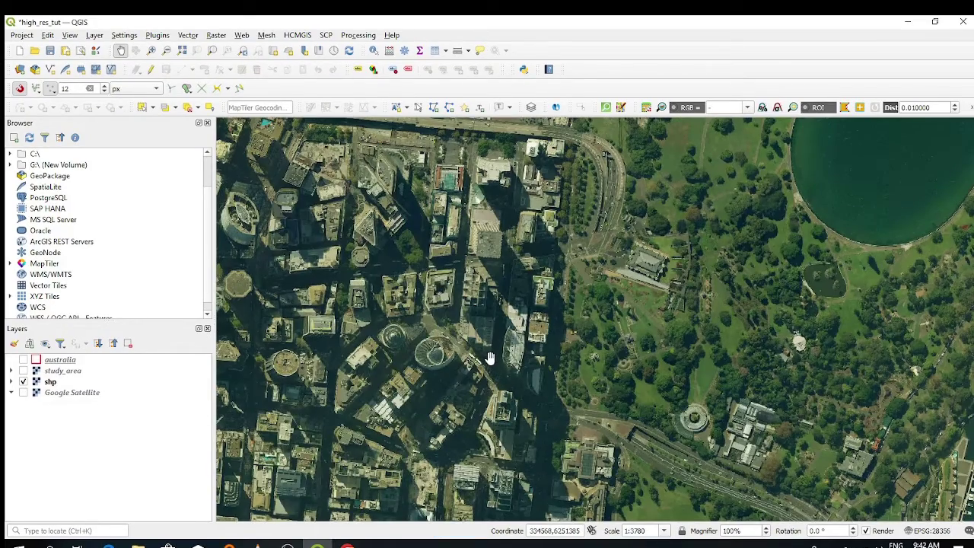
pyautogui.scroll(-1, 489, 357)
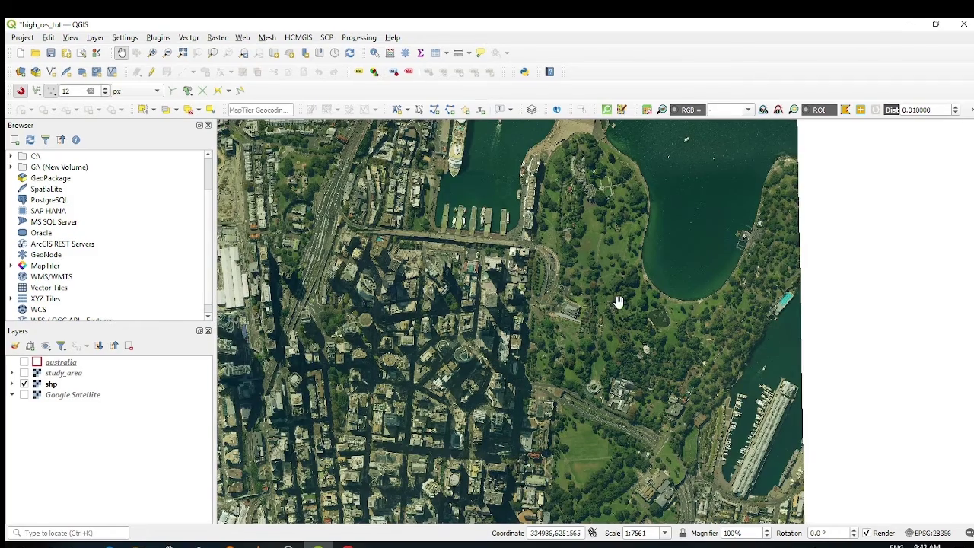
pyautogui.scroll(2, 628, 303)
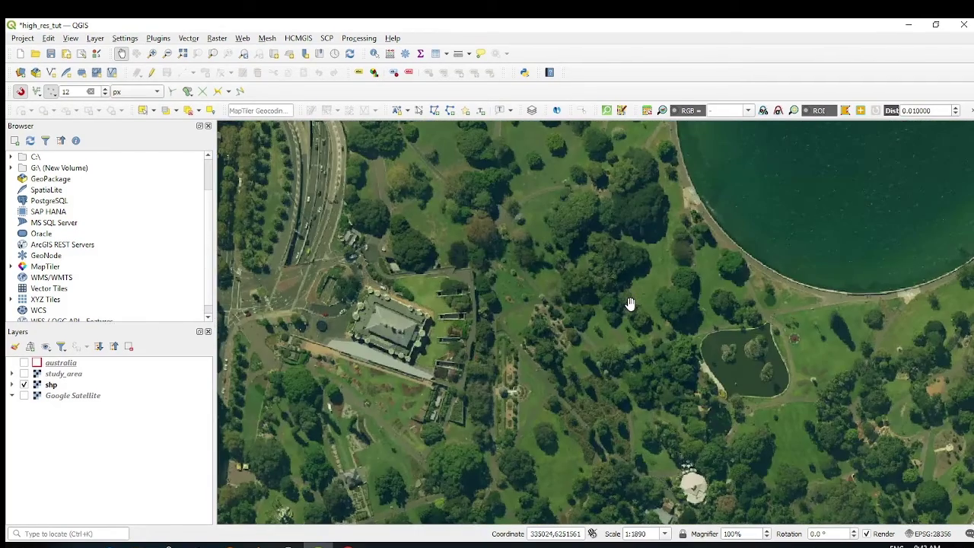
pyautogui.scroll(1, 629, 304)
pyautogui.scroll(-2, 629, 303)
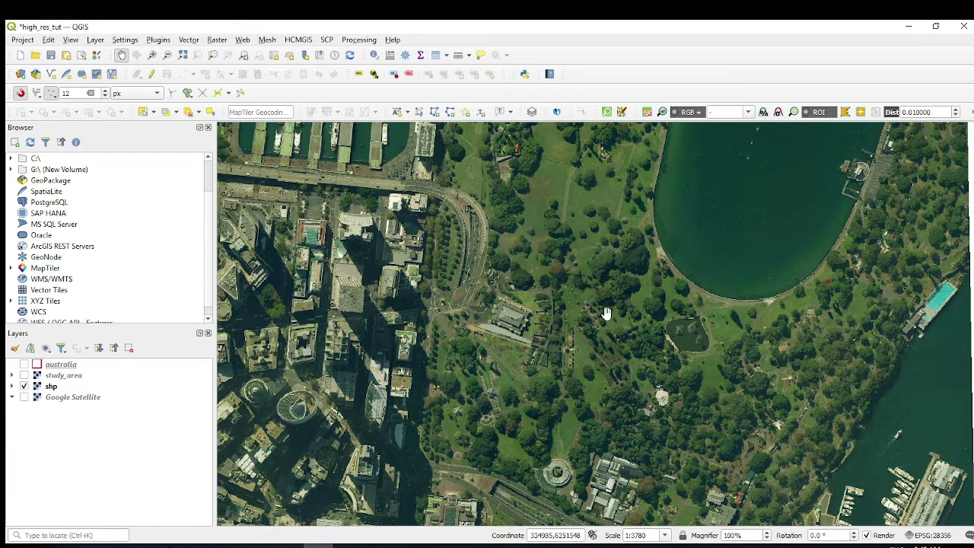
pyautogui.scroll(-1, 529, 326)
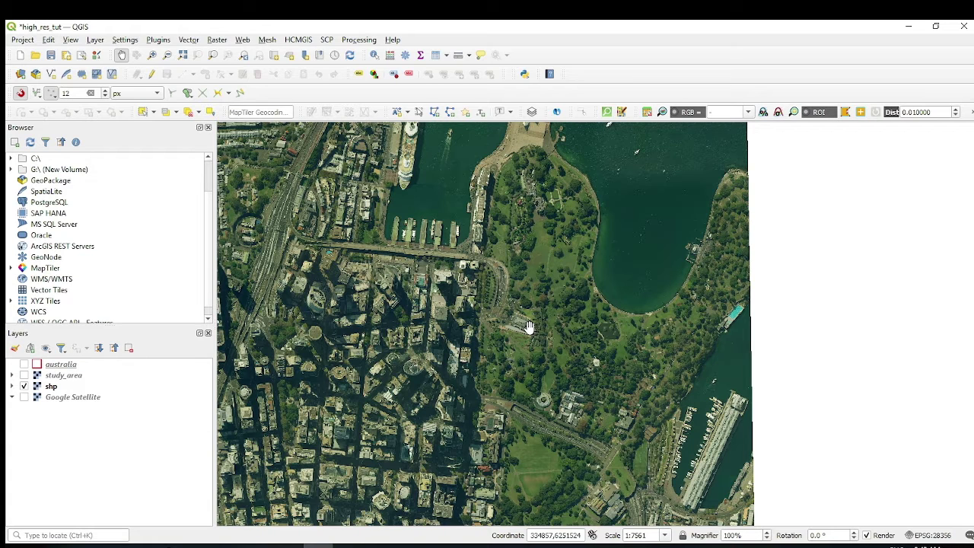
pyautogui.scroll(-1, 529, 328)
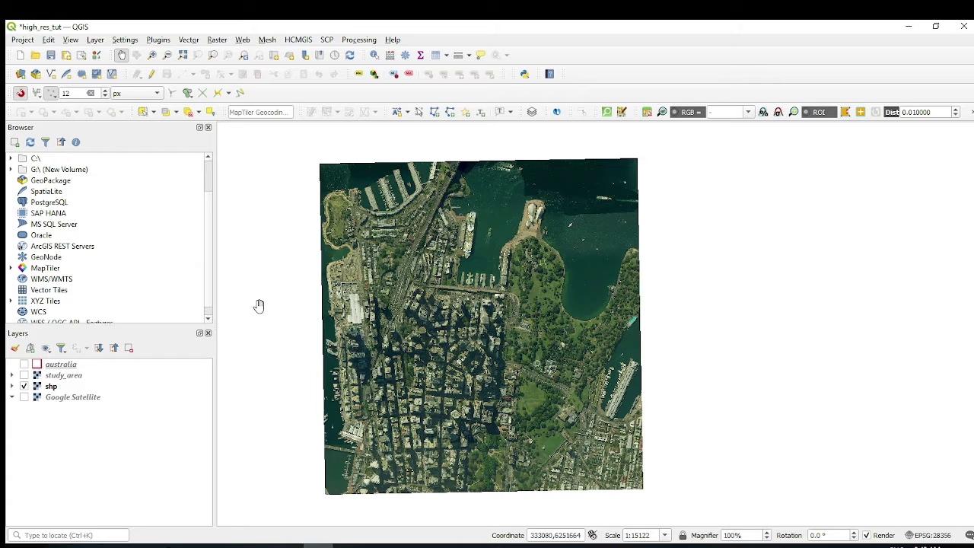
# Hide the shp layer and turn on the Google Satellite and study_area layers
pyautogui.click(24, 386)
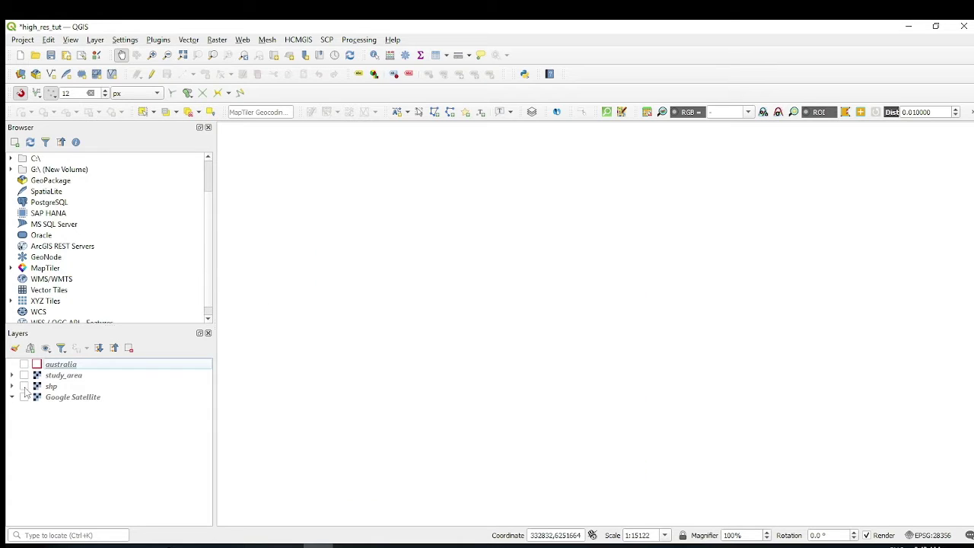
pyautogui.click(24, 397)
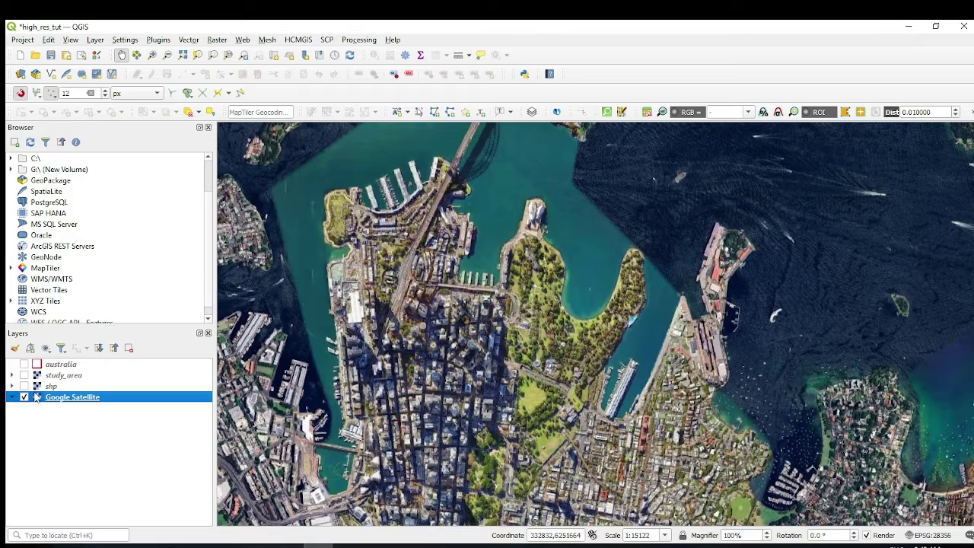
pyautogui.click(25, 375)
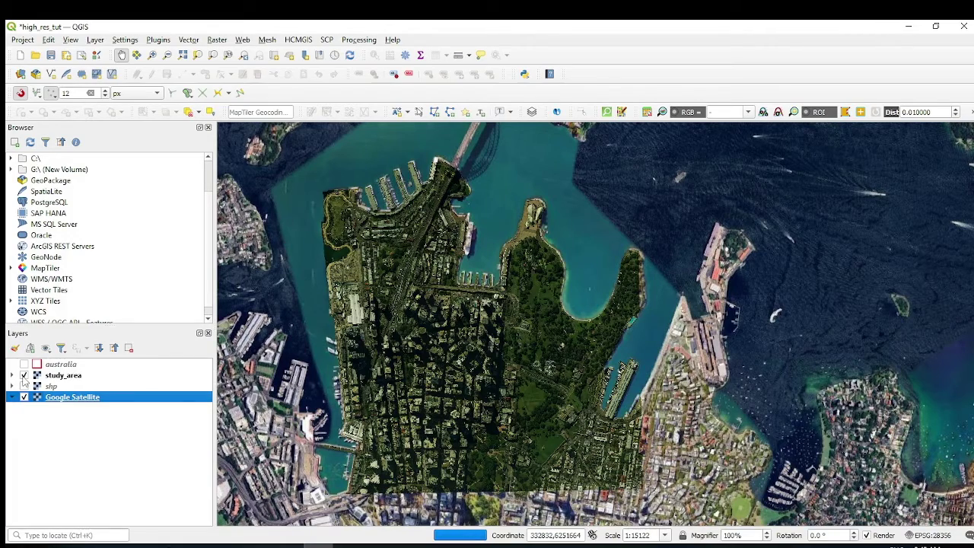
# Compare the study_area raster with the Google Satellite basemap and inspect its detail over the city's buildings and motorway
pyautogui.scroll(1, 437, 355)
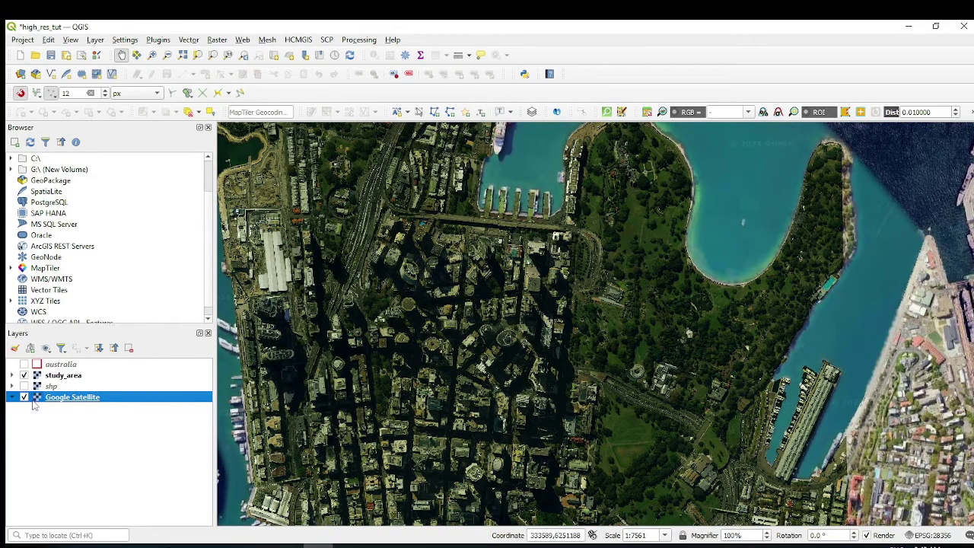
pyautogui.click(24, 376)
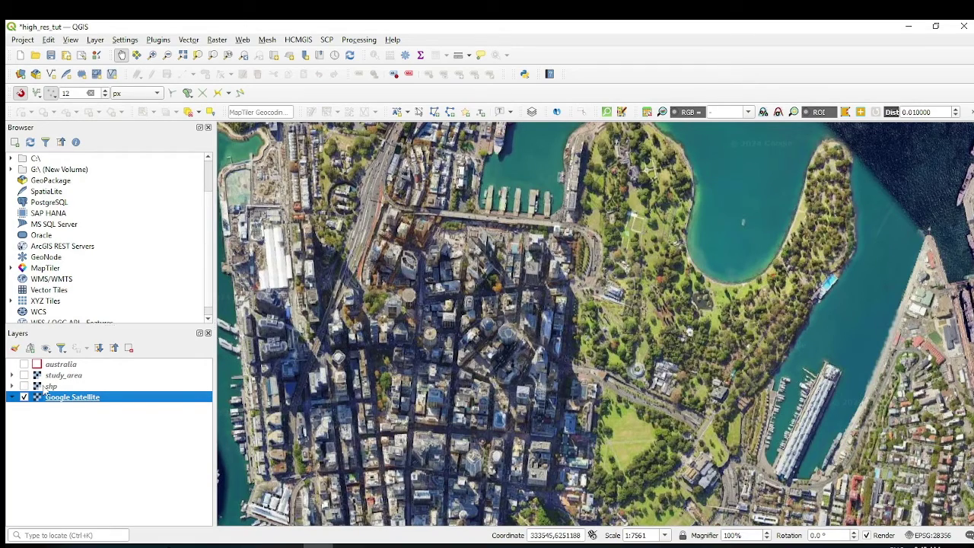
pyautogui.click(25, 375)
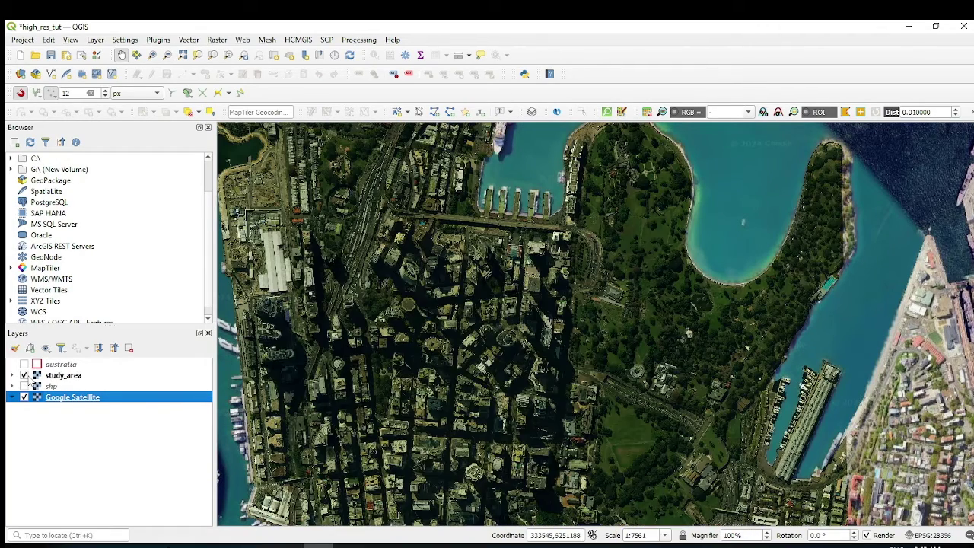
pyautogui.scroll(1, 413, 365)
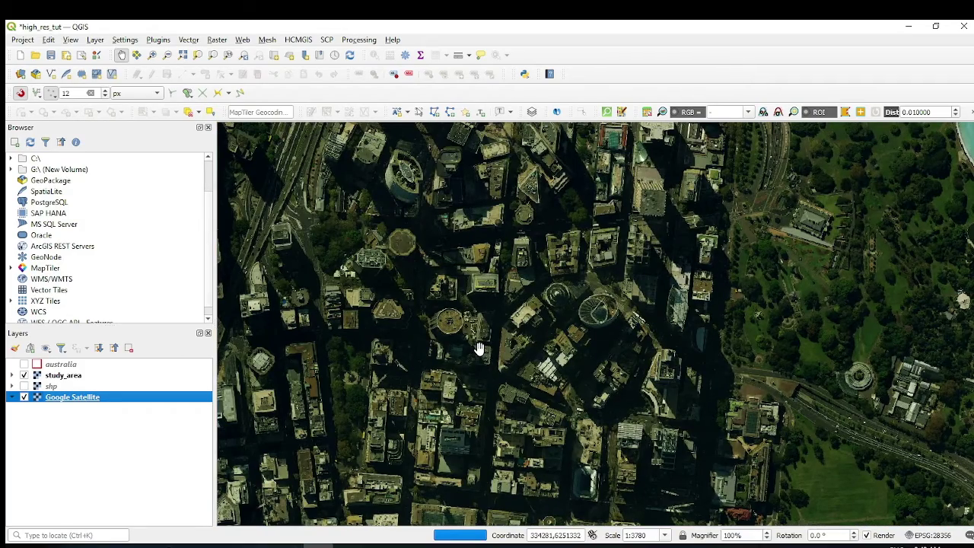
pyautogui.scroll(1, 569, 348)
pyautogui.scroll(-1, 569, 348)
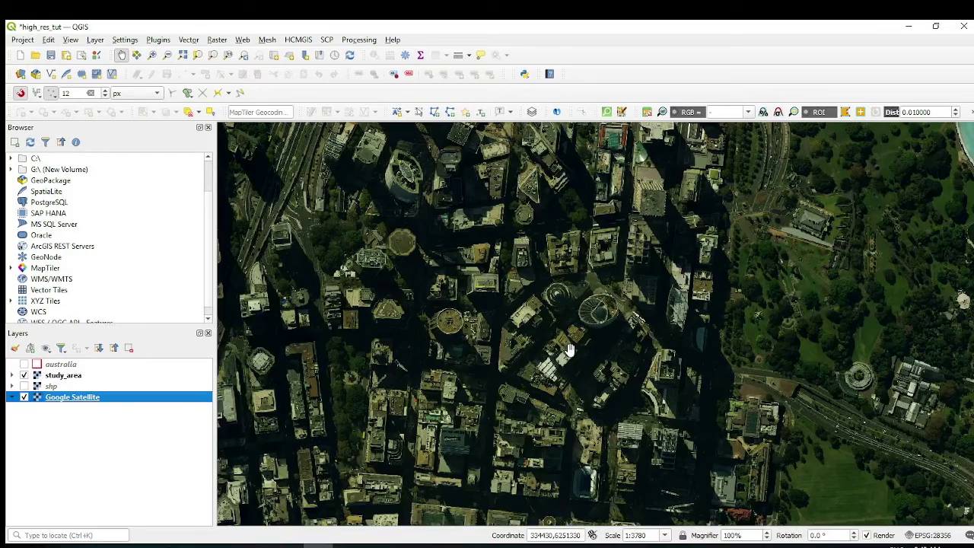
pyautogui.scroll(-1, 569, 348)
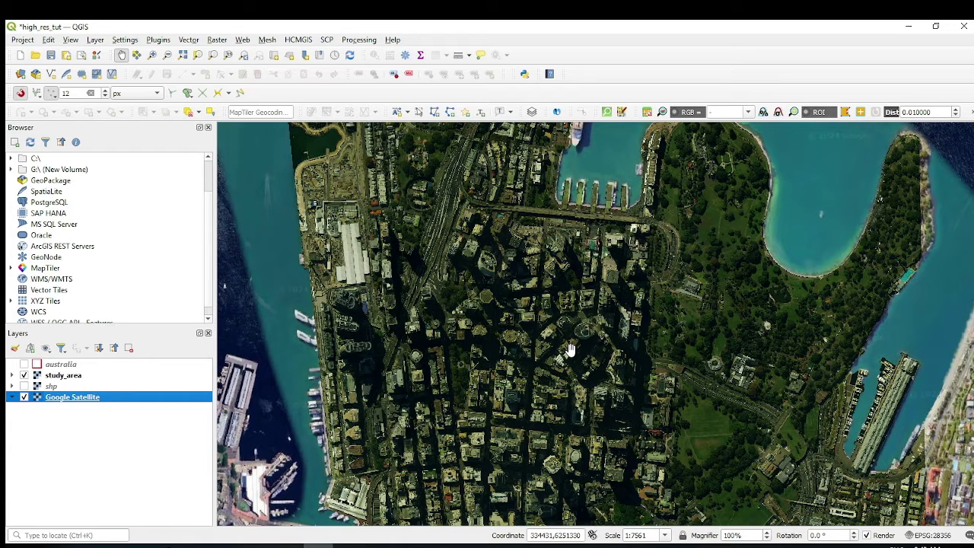
pyautogui.scroll(1, 723, 329)
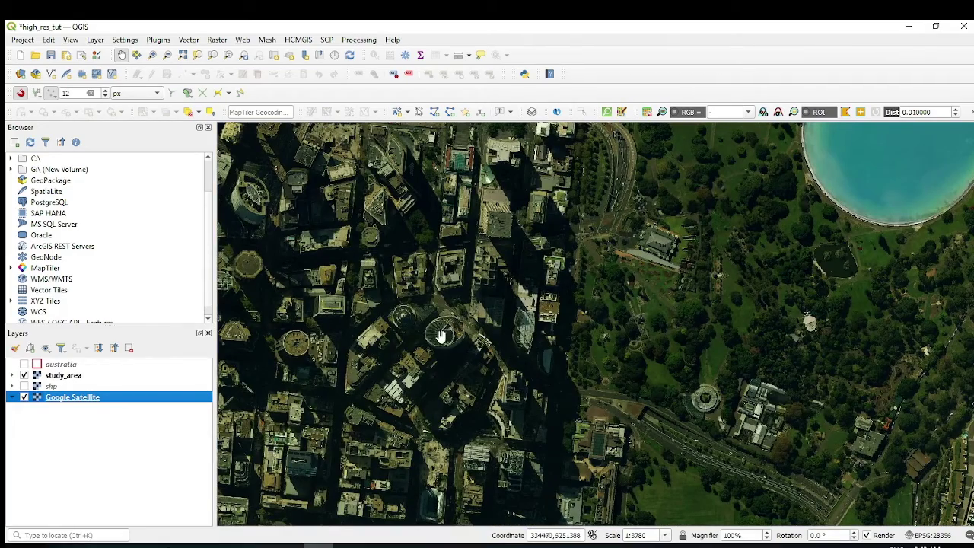
pyautogui.scroll(-1, 477, 379)
pyautogui.scroll(2, 312, 266)
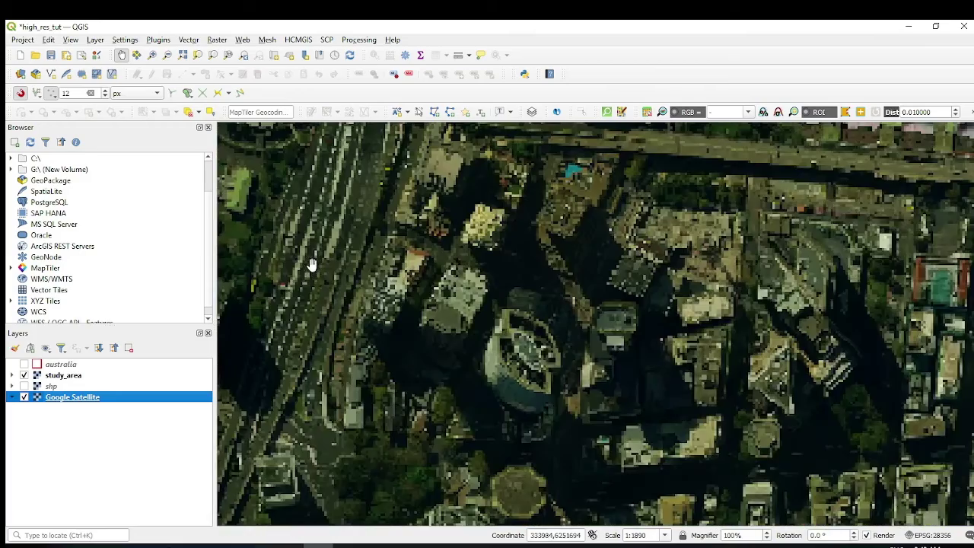
pyautogui.scroll(1, 298, 304)
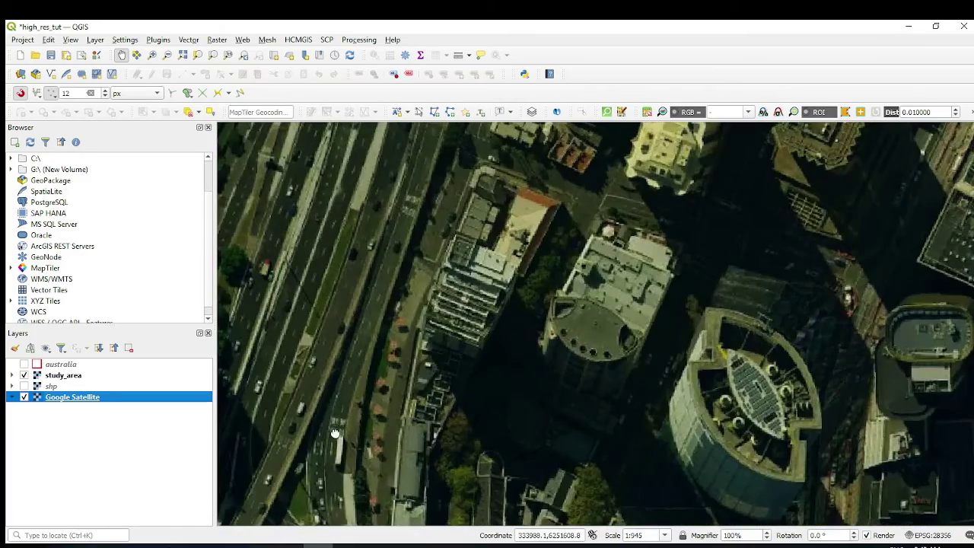
pyautogui.moveTo(335, 433); pyautogui.dragTo(358, 350)
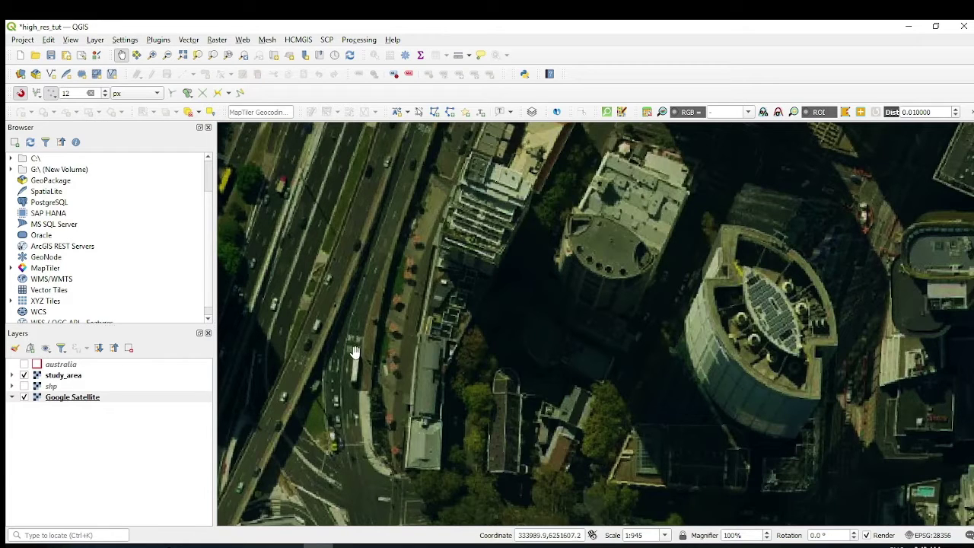
# Switch to Chrome, search Google for maptiler and bring up the MapTiler website
pyautogui.hotkey('alt', 'Tab')
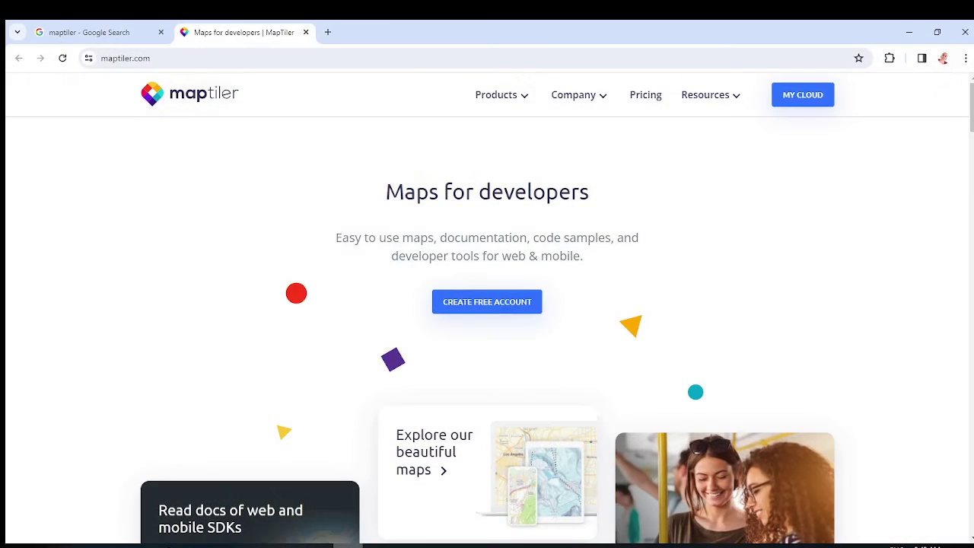
pyautogui.click(82, 34)
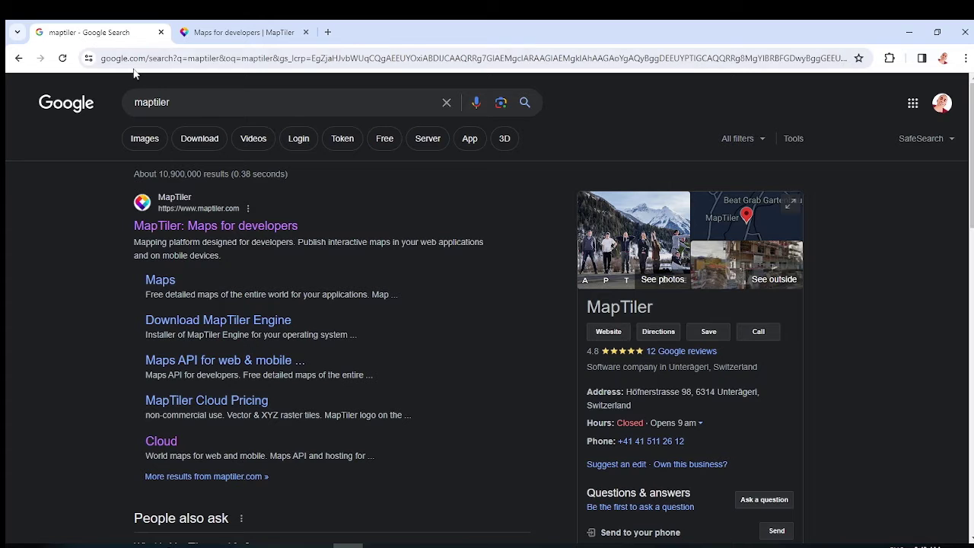
pyautogui.click(184, 101)
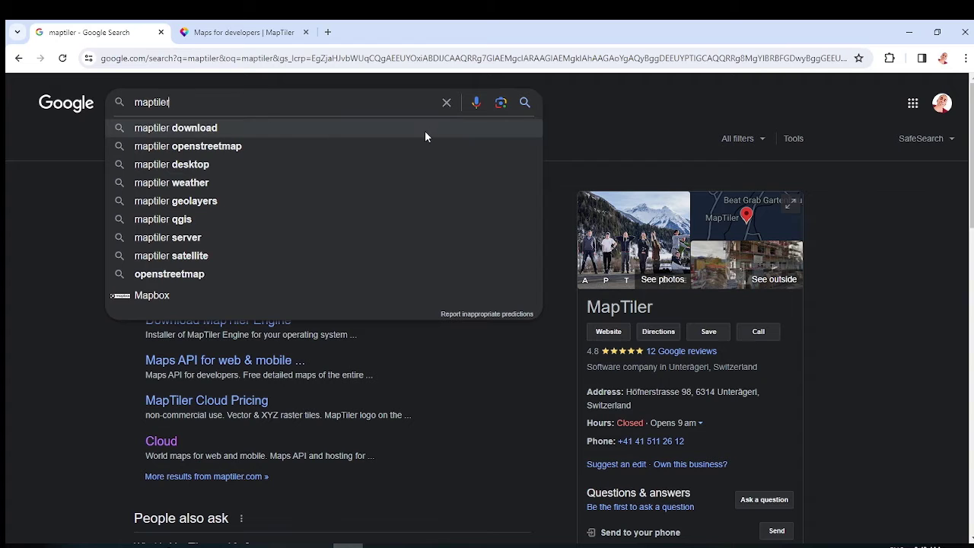
pyautogui.click(524, 103)
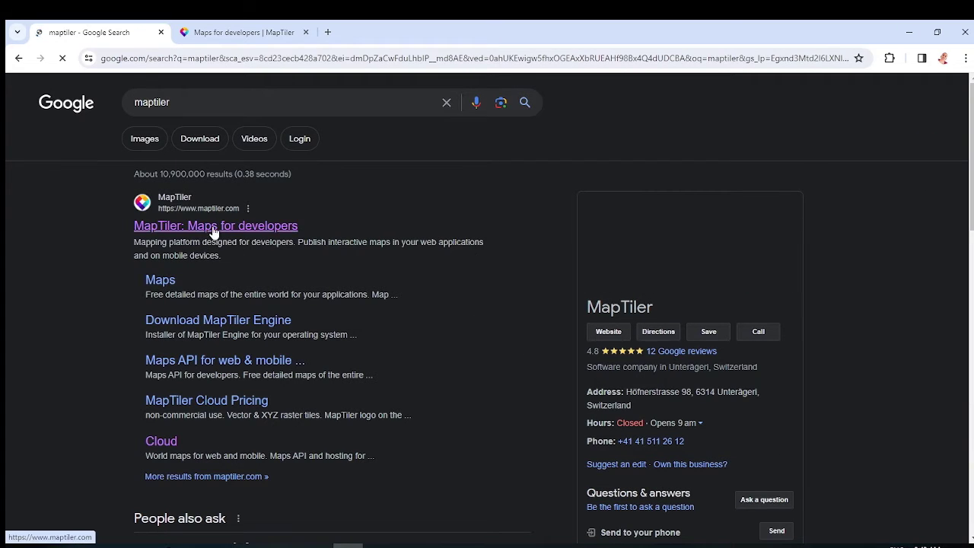
pyautogui.click(236, 37)
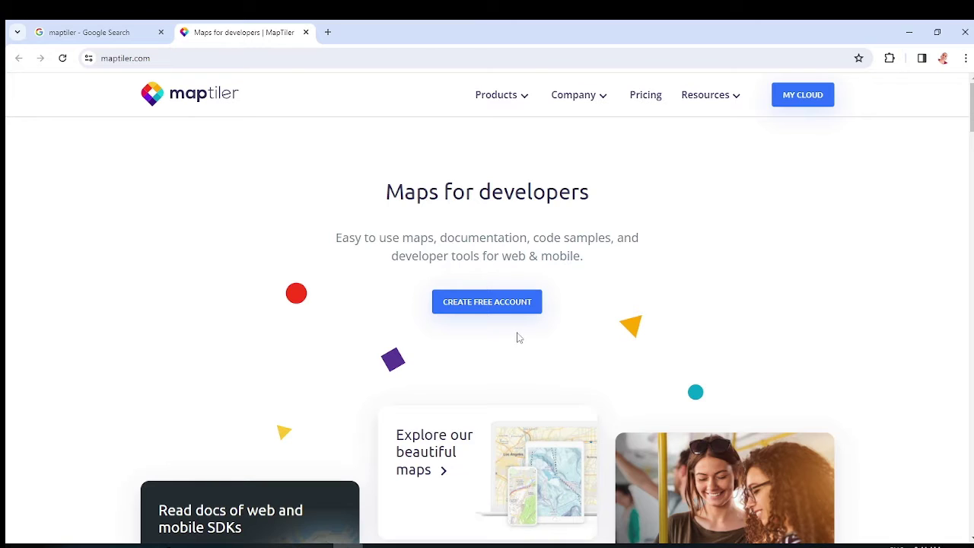
# Sign in to MapTiler Cloud by e-mail, entering the account's e-mail address and password
pyautogui.click(506, 311)
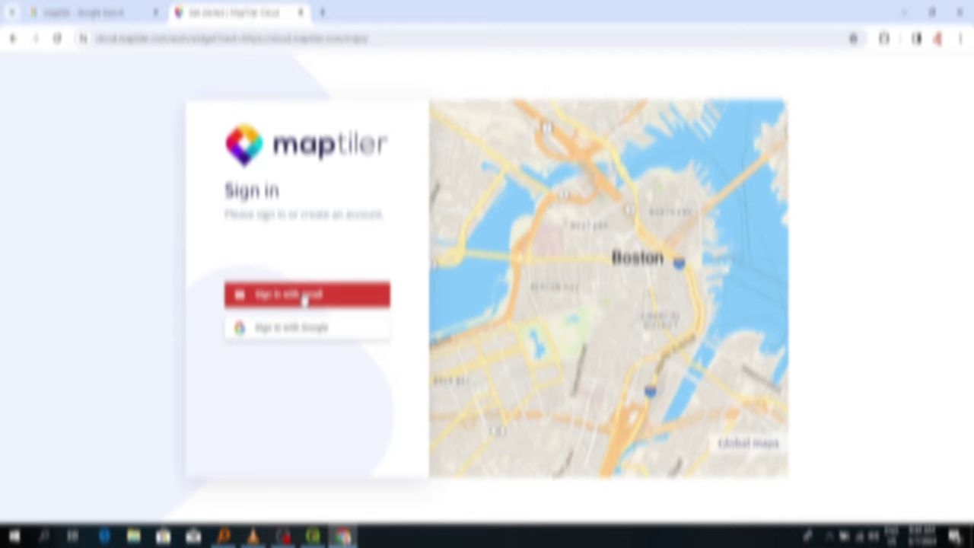
pyautogui.click(291, 297)
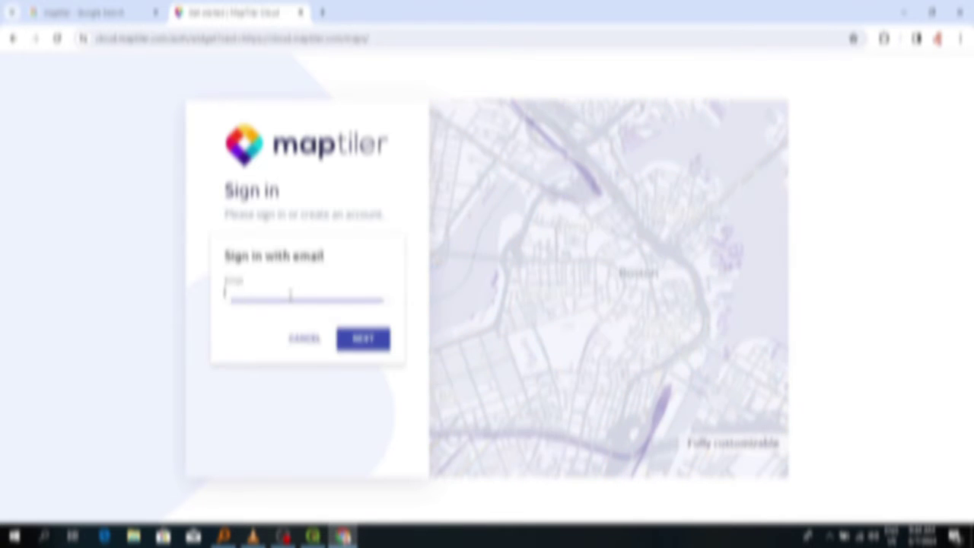
pyautogui.hotkey('ctrl', 'v')
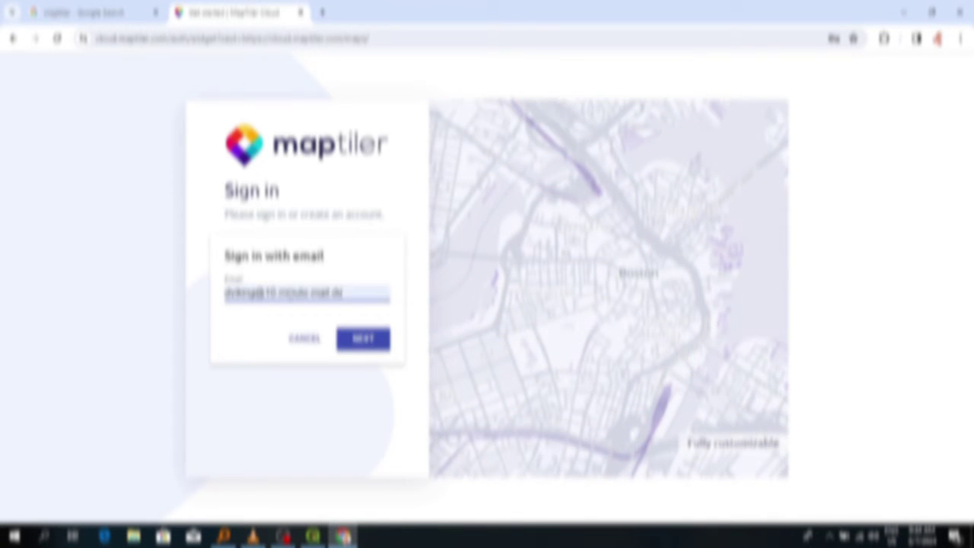
pyautogui.click(368, 338)
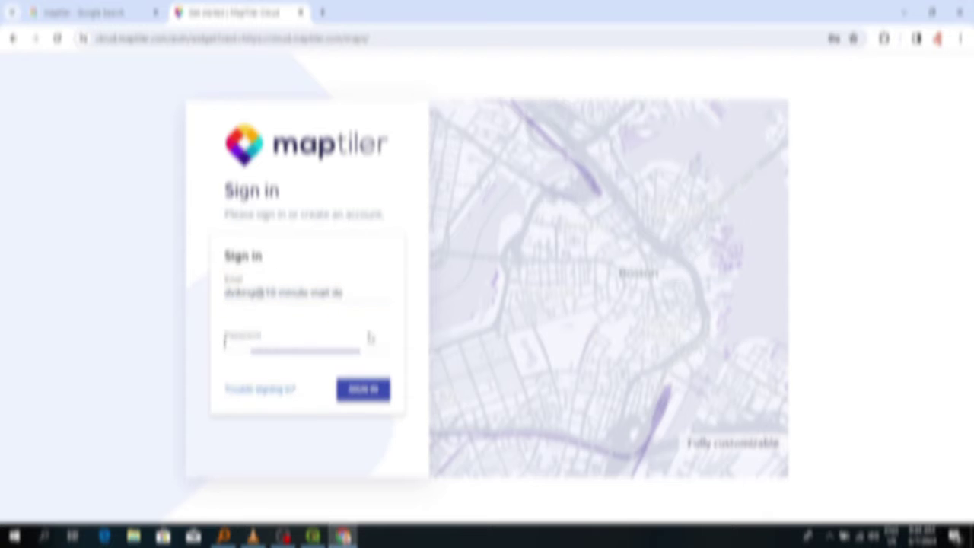
pyautogui.hotkey('ctrl', 'v')
pyautogui.click(357, 388)
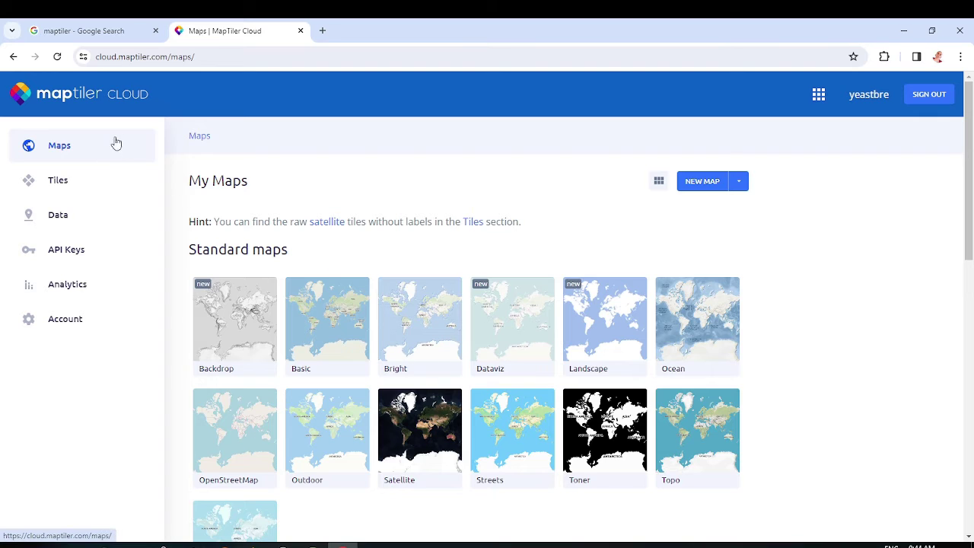
# Open the details of the service credential named token in the MapTiler account
pyautogui.click(70, 321)
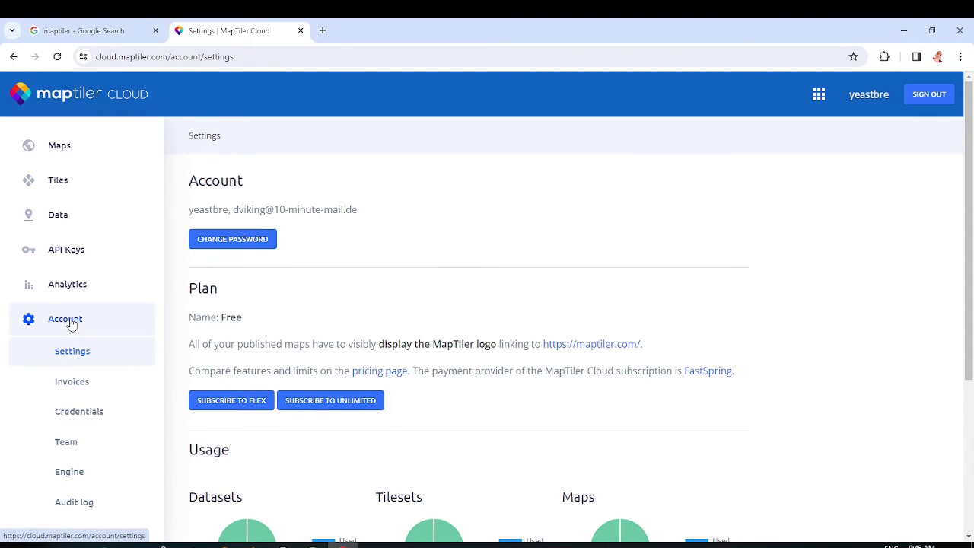
pyautogui.click(80, 417)
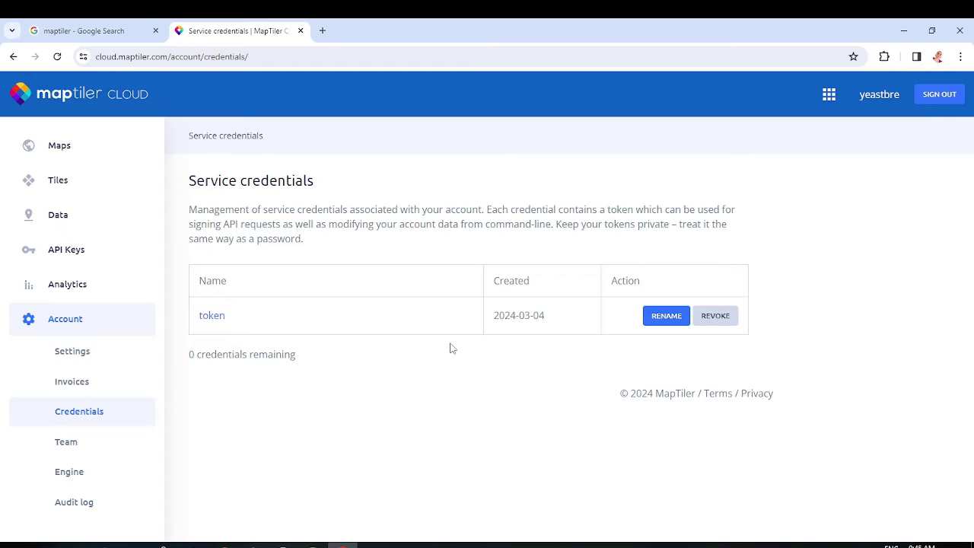
pyautogui.click(219, 318)
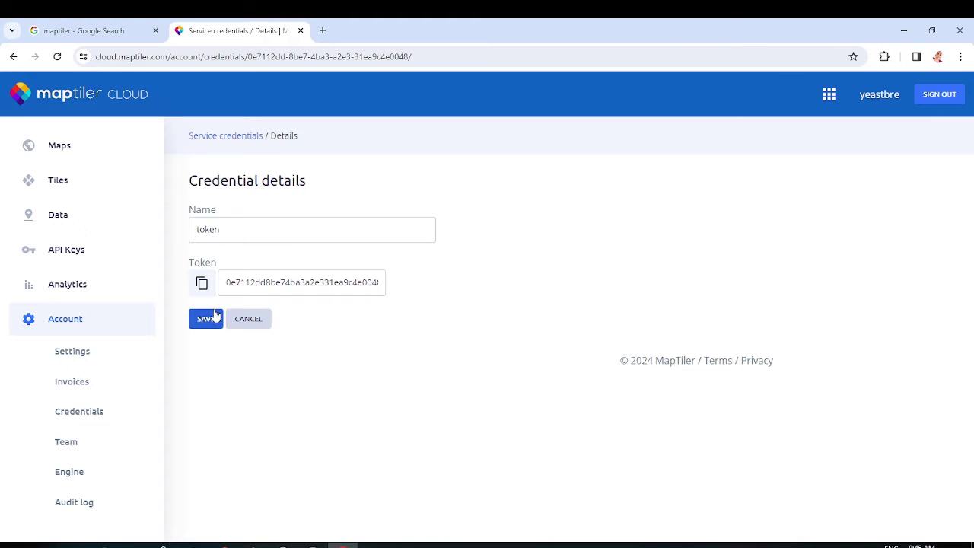
# Return to the service credentials list and revoke the credential named token
pyautogui.click(219, 135)
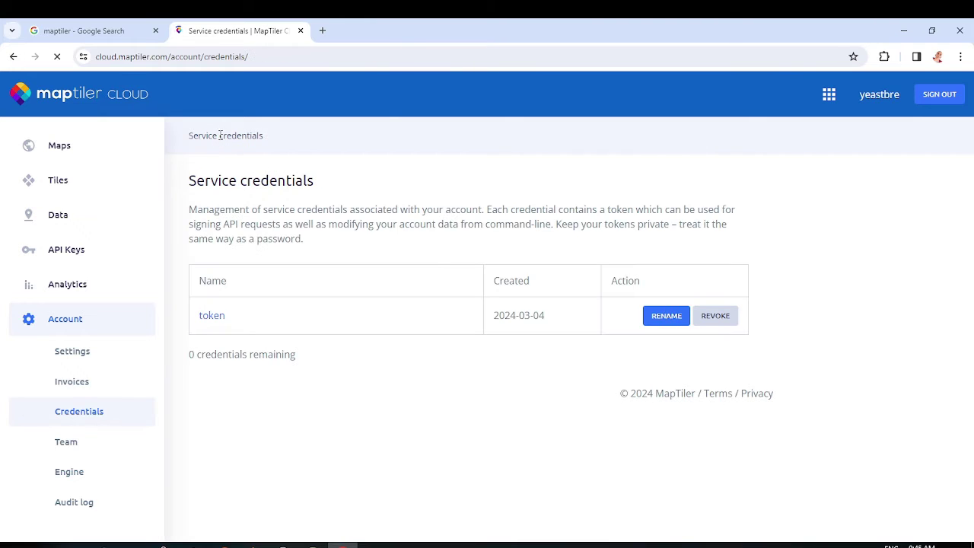
pyautogui.click(719, 319)
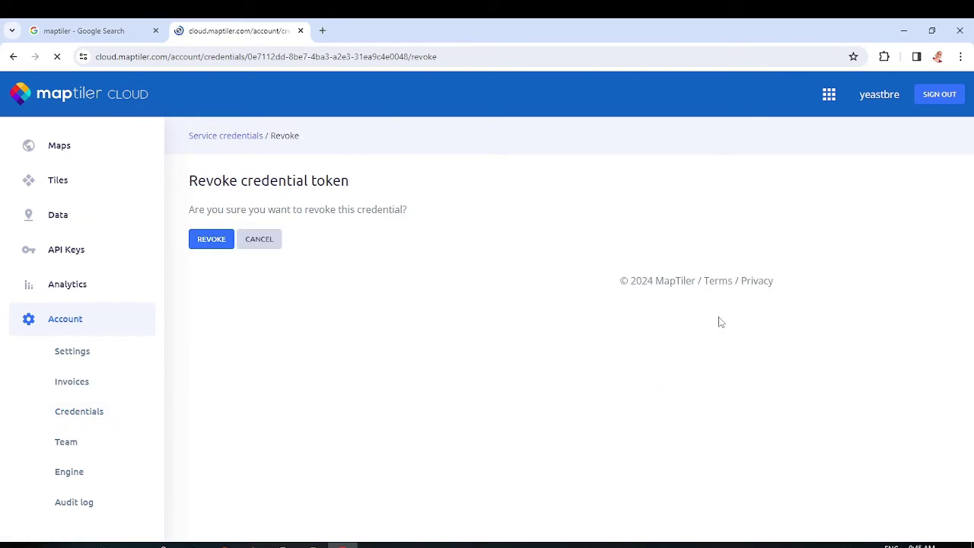
pyautogui.click(219, 240)
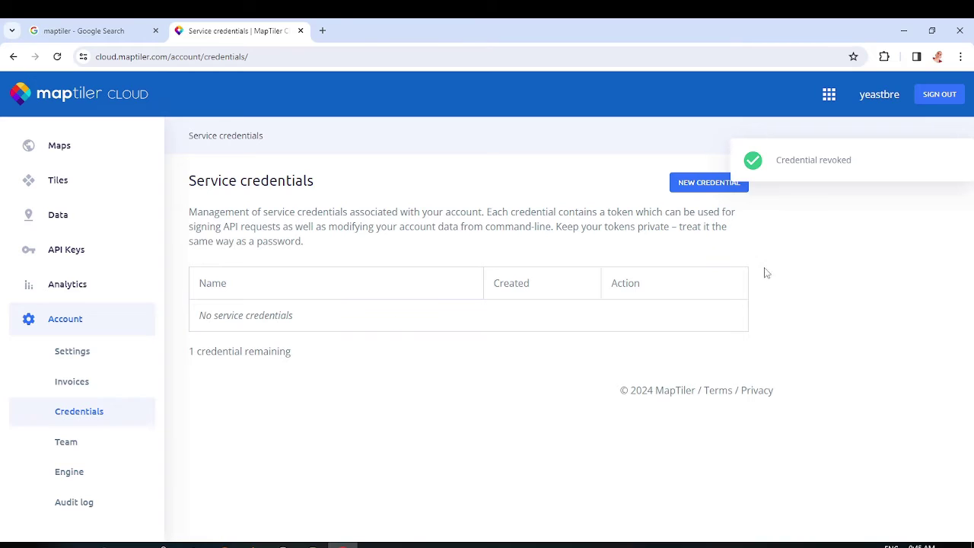
# Create a new service credential named high_res, copy its token and save the credential
pyautogui.click(681, 186)
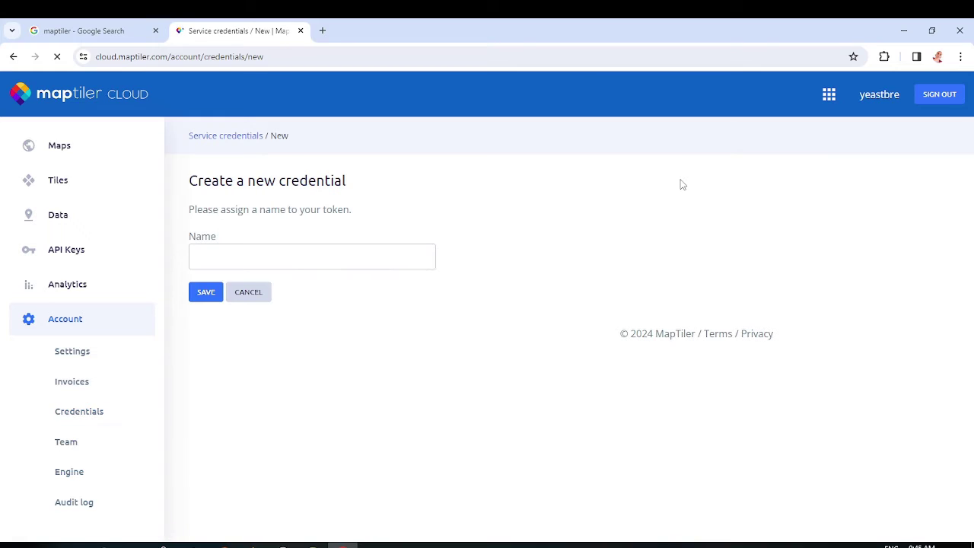
pyautogui.click(268, 257)
pyautogui.write('high_res')
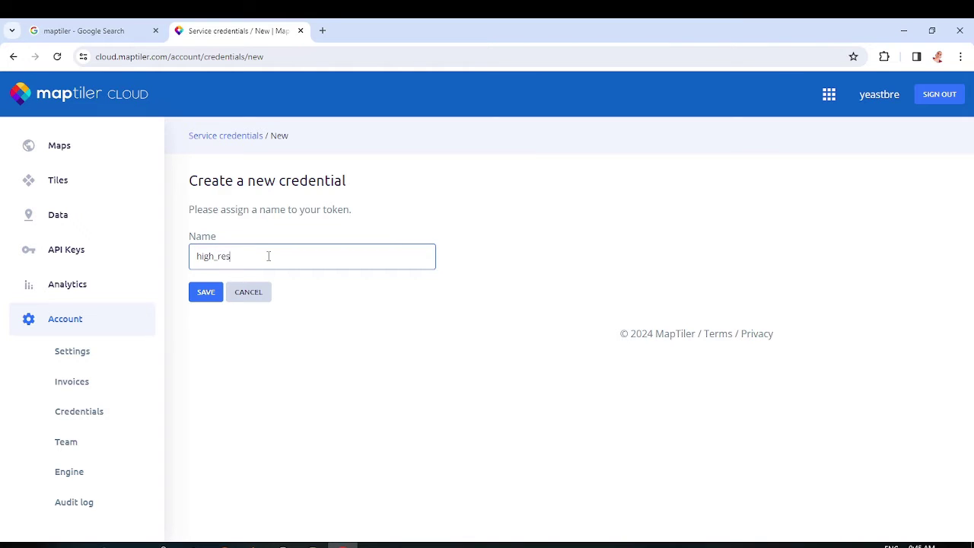
pyautogui.click(211, 289)
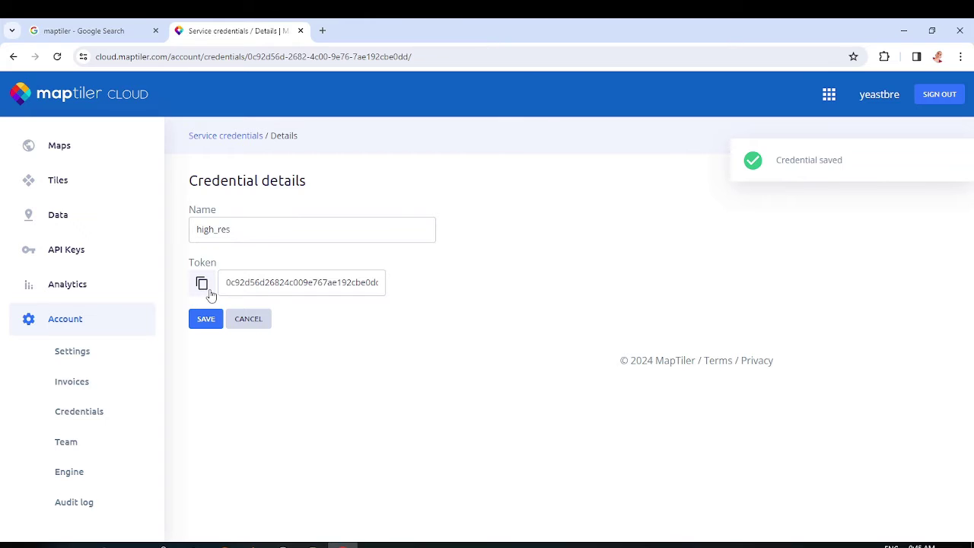
pyautogui.click(202, 284)
pyautogui.click(206, 319)
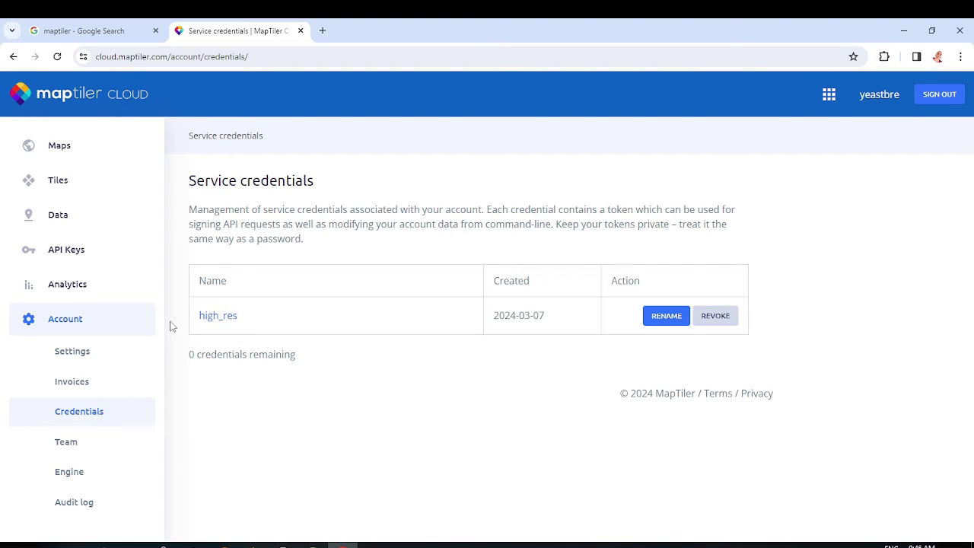
# Switch to QGIS, hide the study_area and Google Satellite layers, and remove Google Satellite from the project
pyautogui.click(903, 35)
pyautogui.scroll(-2, 475, 349)
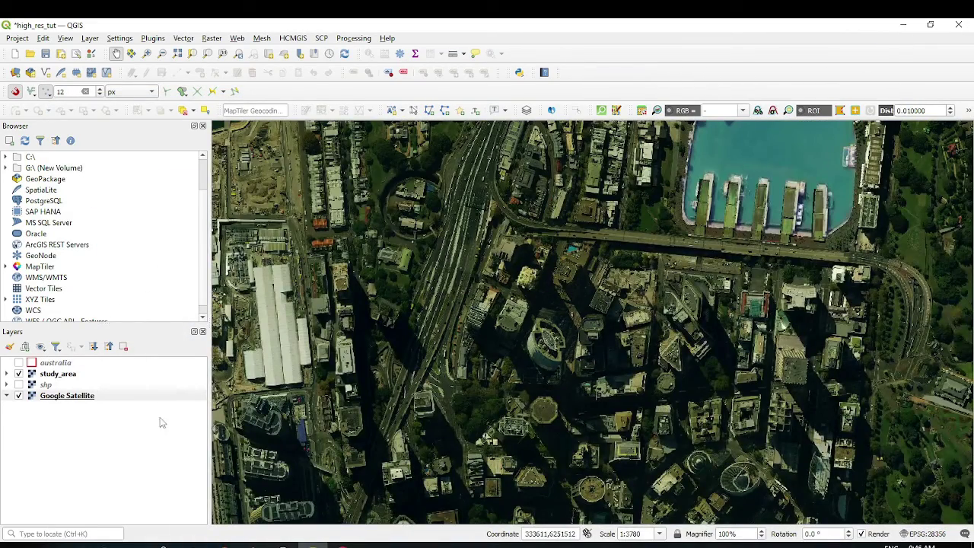
pyautogui.click(19, 395)
pyautogui.click(19, 373)
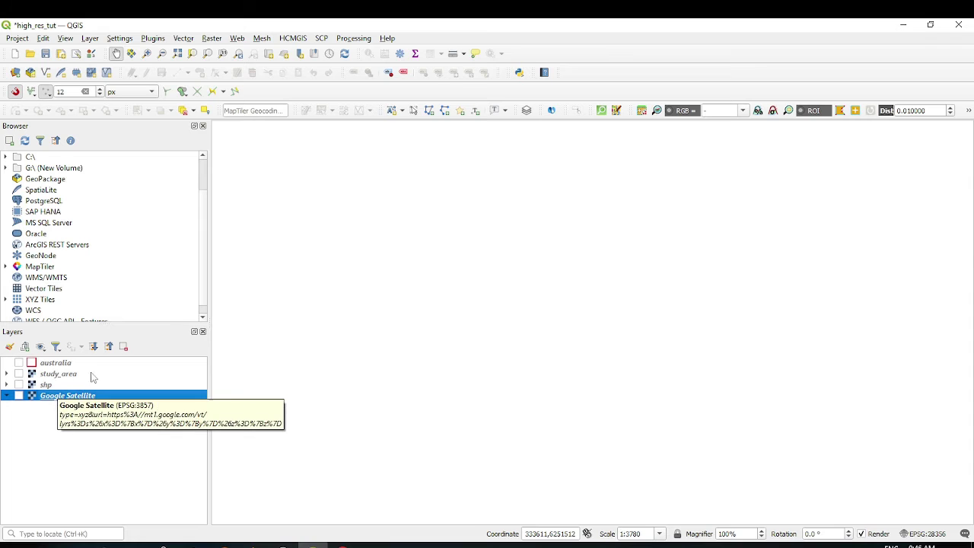
pyautogui.click(124, 350)
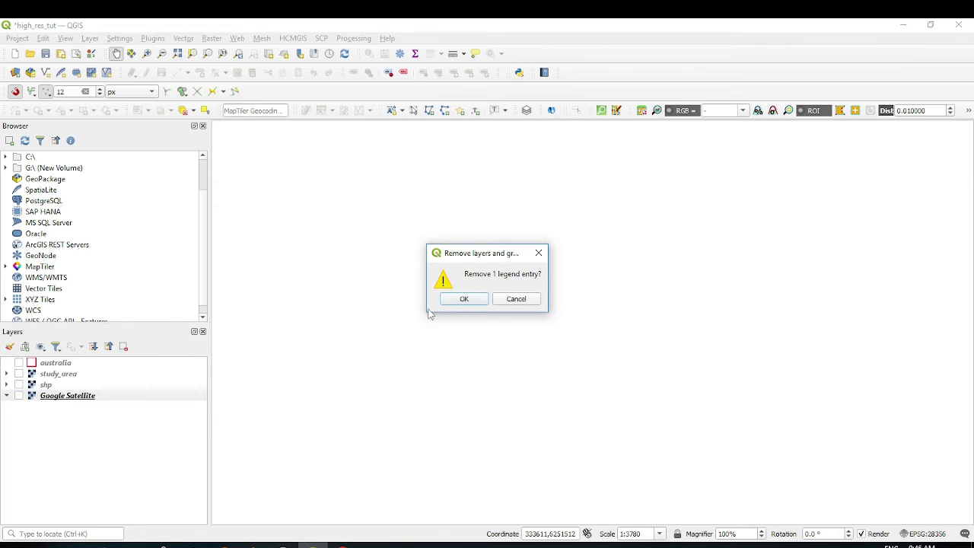
pyautogui.click(464, 300)
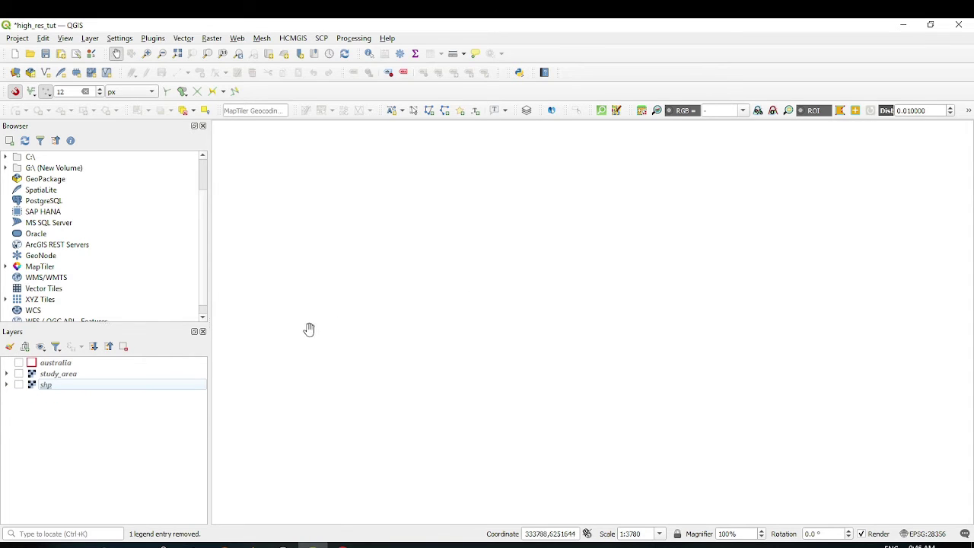
# Show the australia boundary layer so that its whole outline fits in the map view
pyautogui.click(20, 366)
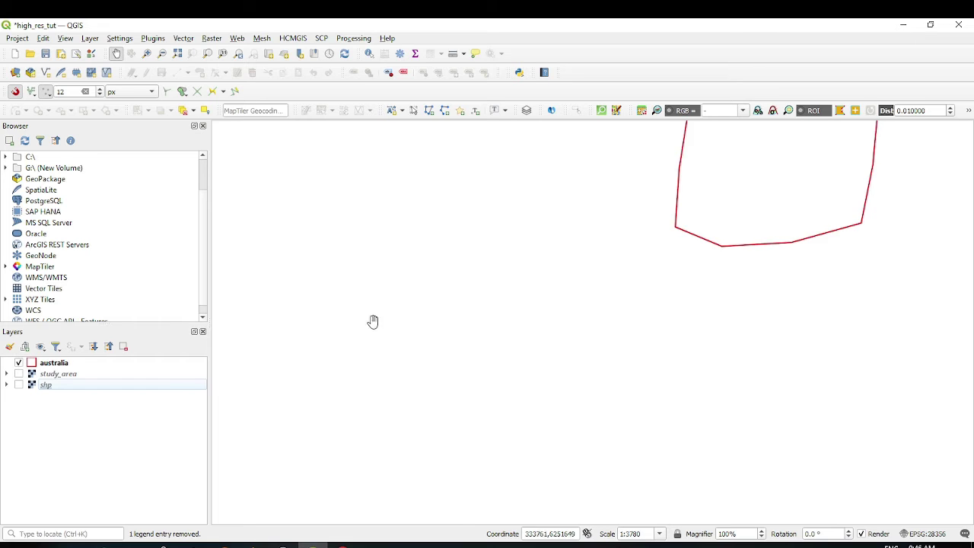
pyautogui.scroll(-1, 454, 326)
pyautogui.scroll(-1, 494, 306)
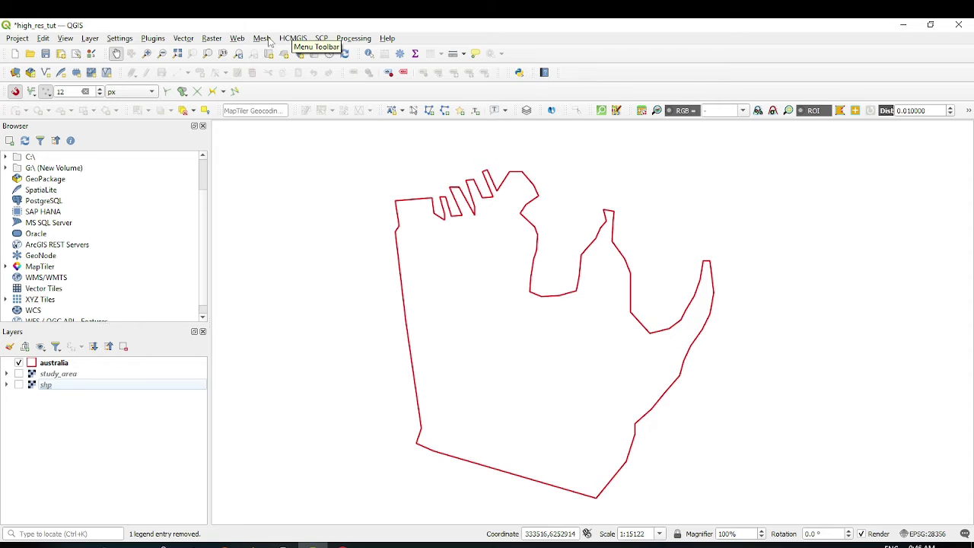
# Search the plugin manager for maptil, view the MapTiler plugin's details and close the manager
pyautogui.click(158, 40)
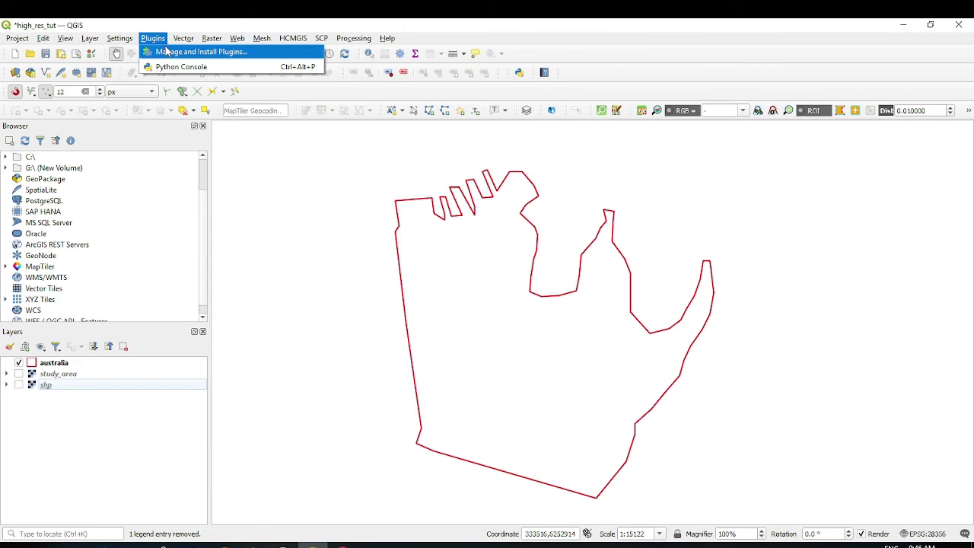
pyautogui.click(166, 51)
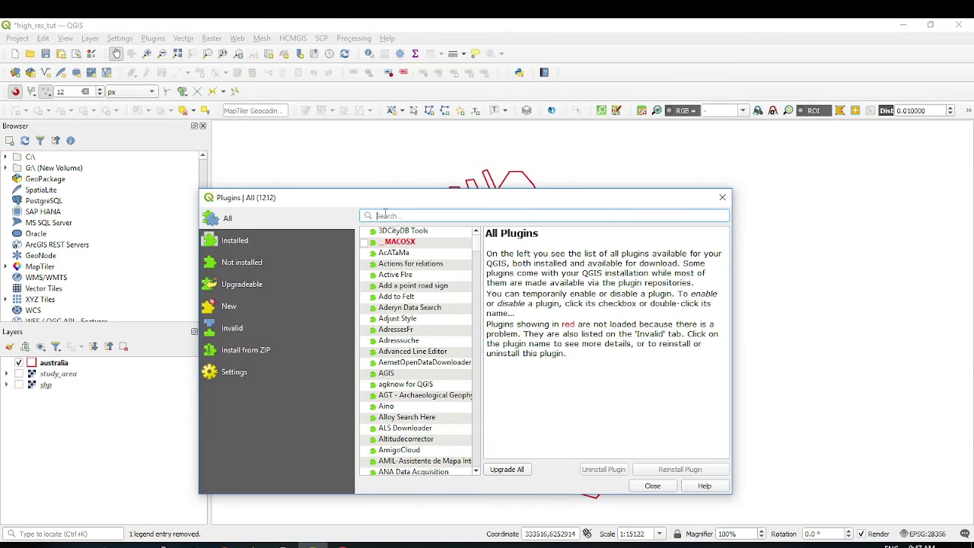
pyautogui.write('map')
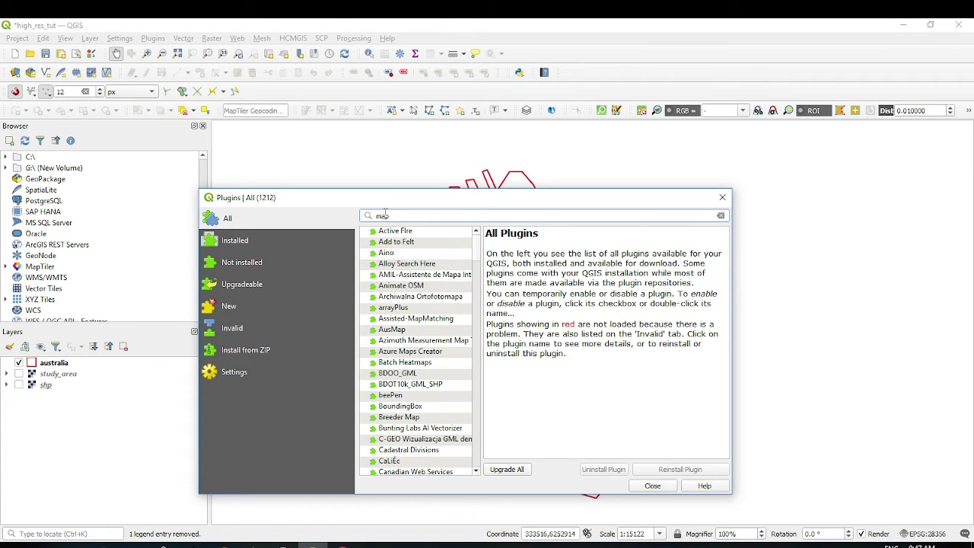
pyautogui.write('til')
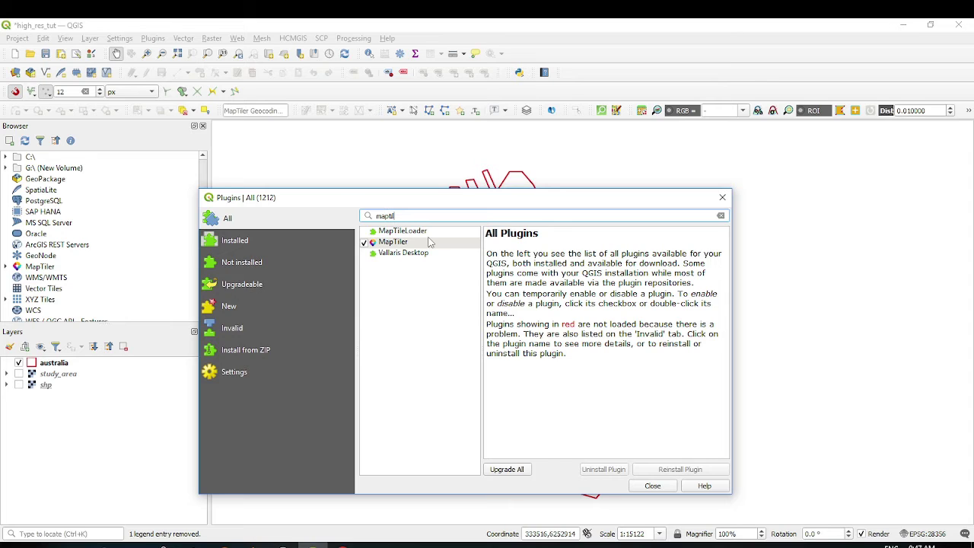
pyautogui.click(430, 245)
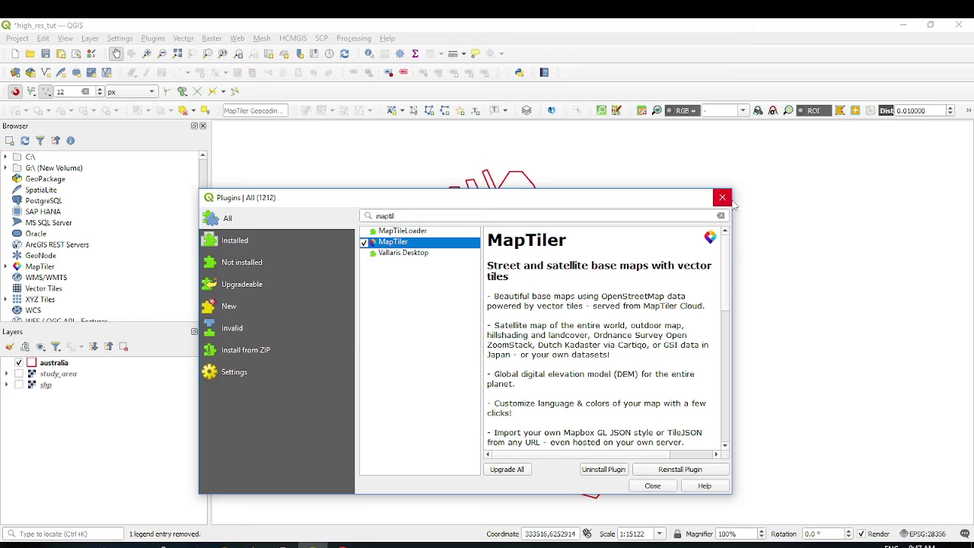
pyautogui.click(722, 197)
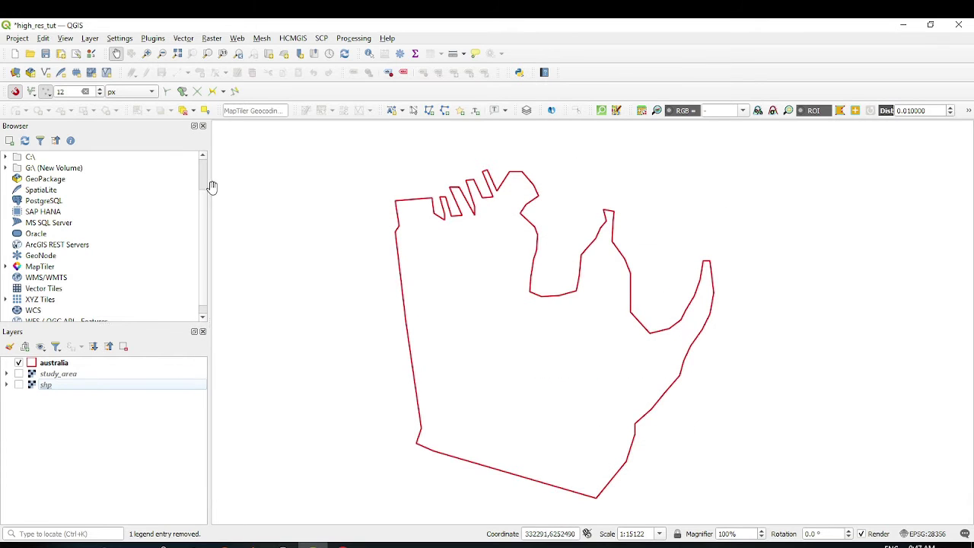
# Close the Browser panel and restore it to the workspace
pyautogui.scroll(-1, 201, 198)
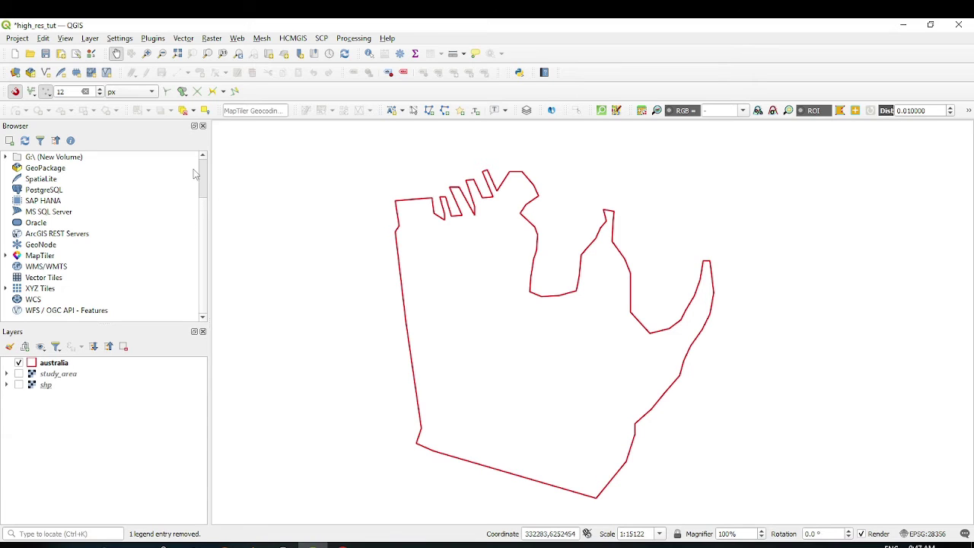
pyautogui.click(202, 125)
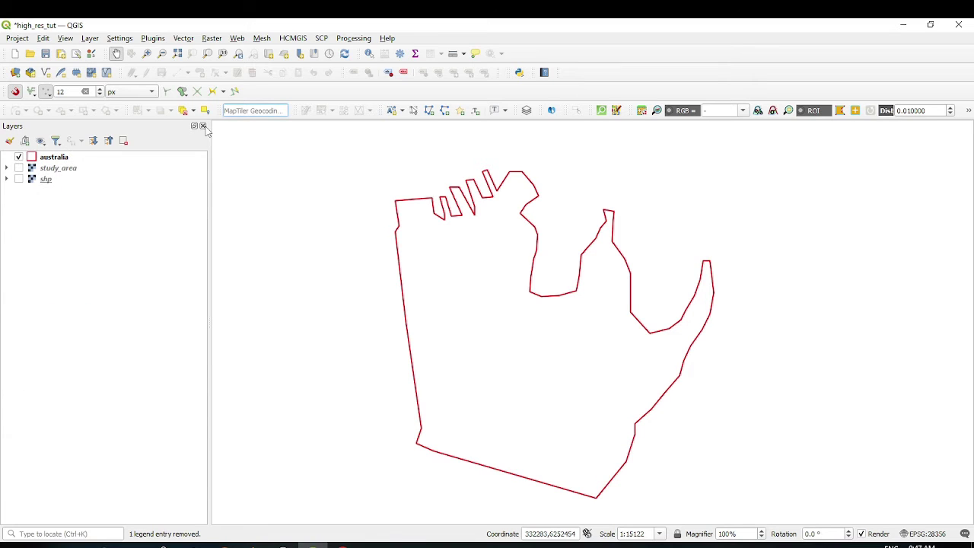
pyautogui.rightClick(633, 58)
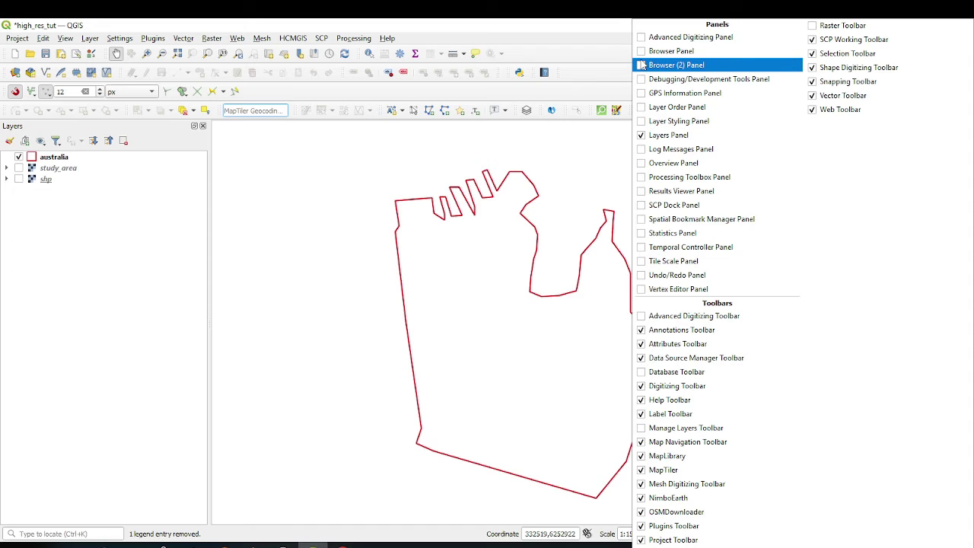
pyautogui.click(643, 53)
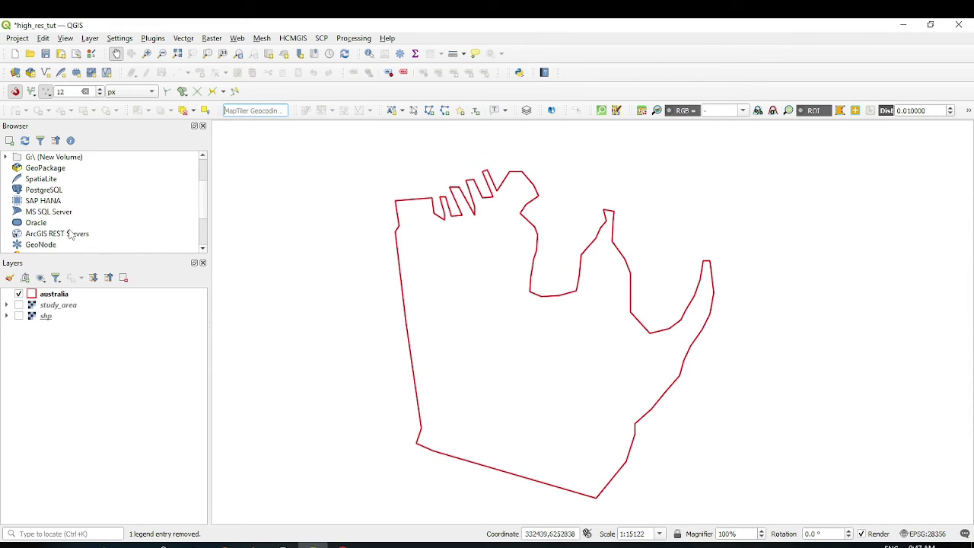
# Add MapTiler's Satellite map to the project as a basemap layer
pyautogui.scroll(-2, 203, 217)
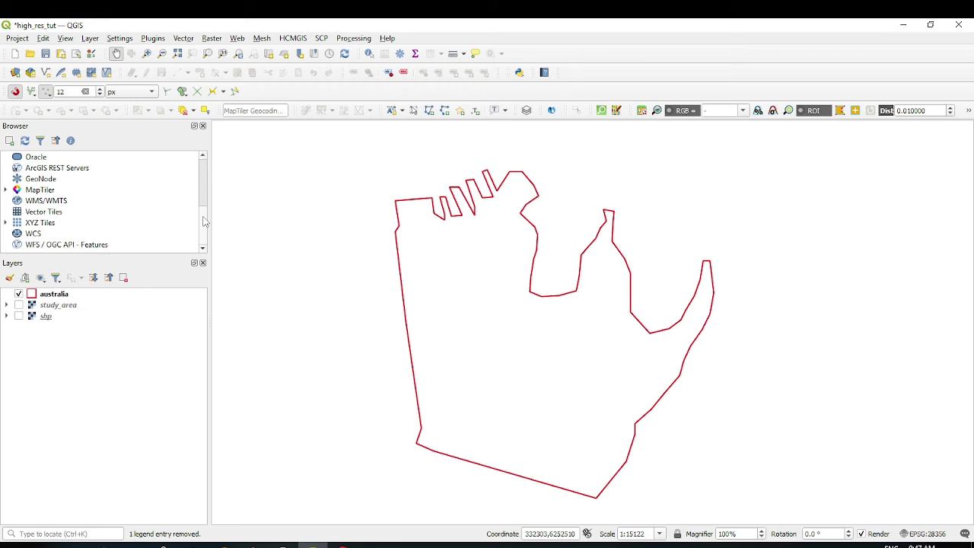
pyautogui.click(6, 189)
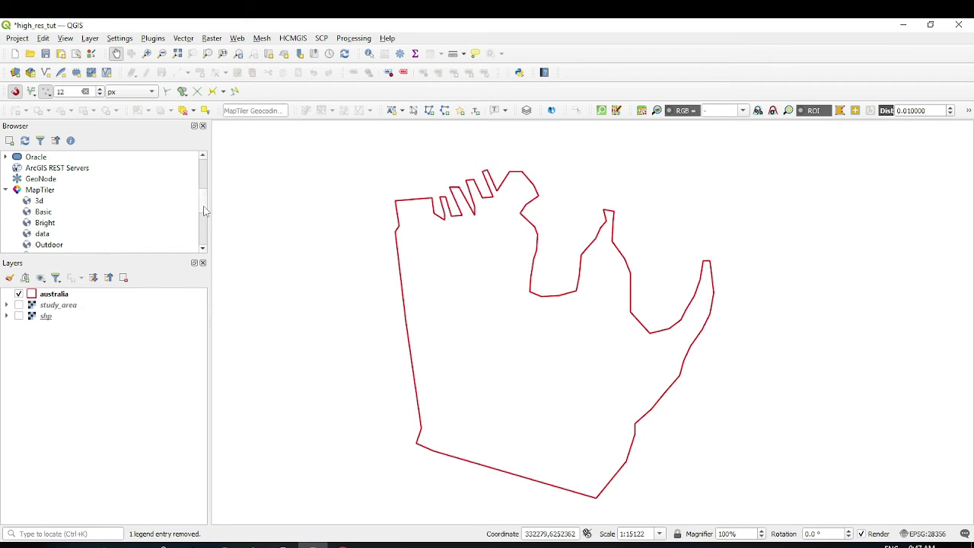
pyautogui.scroll(-2, 204, 211)
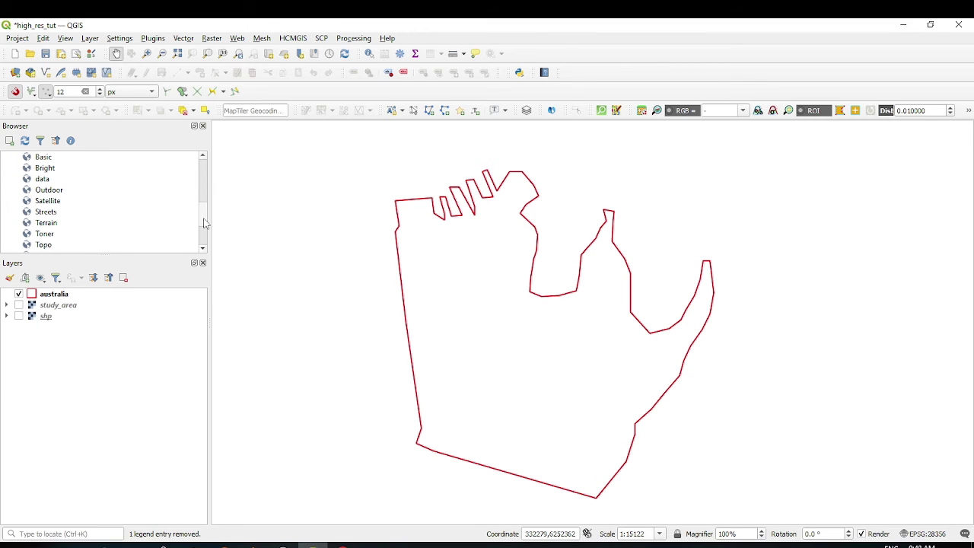
pyautogui.click(55, 202)
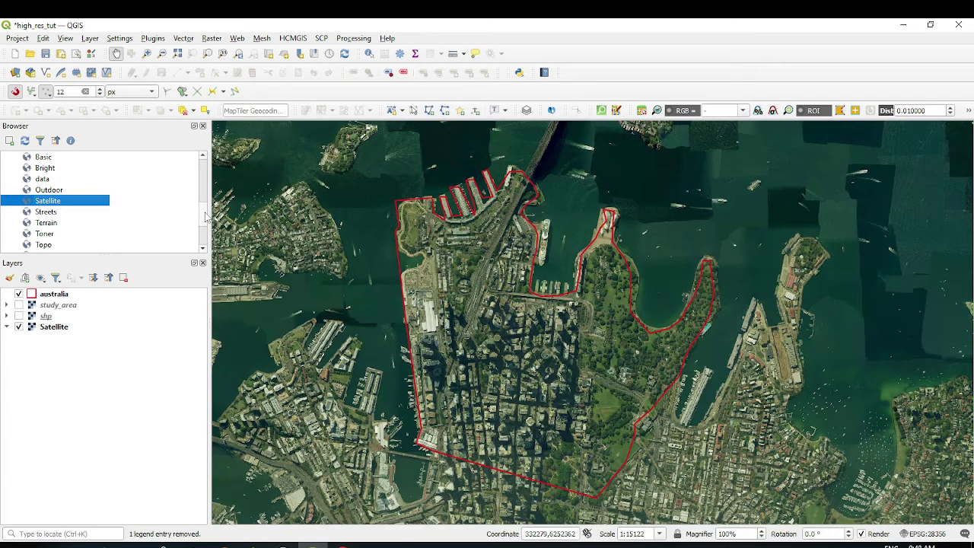
# Review the MapTiler account settings with their token field and vector tiles option, and dismiss them without changes
pyautogui.moveTo(205, 216)
pyautogui.mouseDown()
pyautogui.moveTo(216, 198)
pyautogui.moveTo(219, 236)
pyautogui.moveTo(214, 221)
pyautogui.mouseUp()
pyautogui.scroll(1, 154, 200)
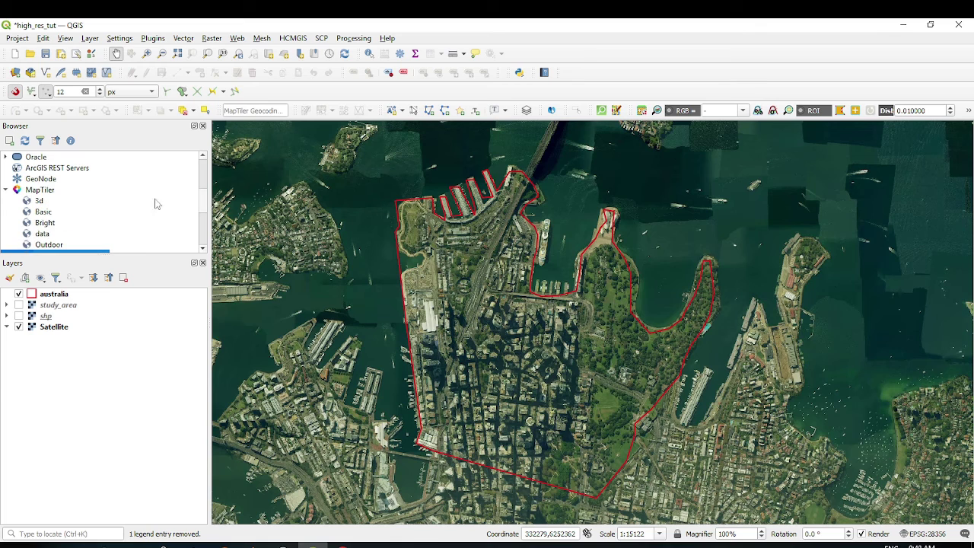
pyautogui.click(50, 190)
pyautogui.rightClick(51, 191)
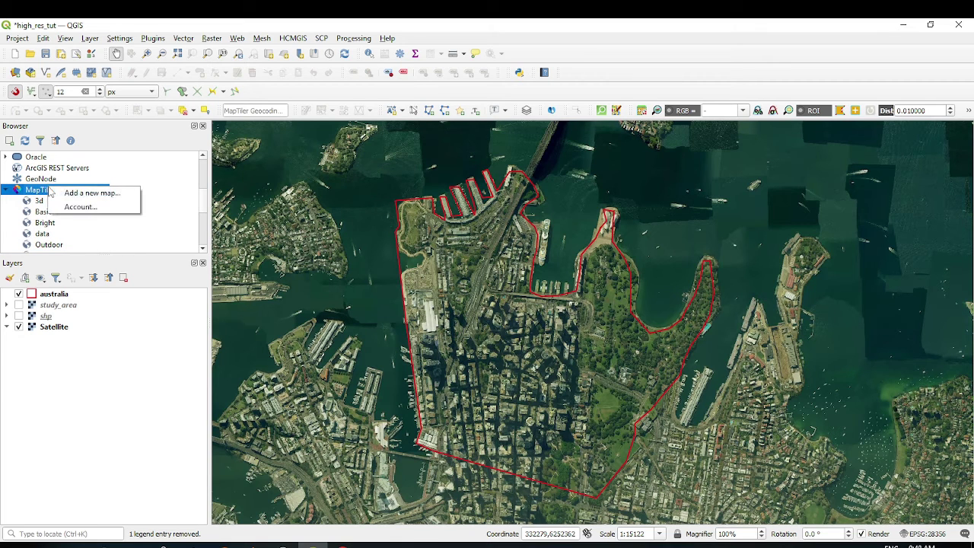
pyautogui.click(36, 194)
pyautogui.rightClick(36, 194)
pyautogui.click(63, 216)
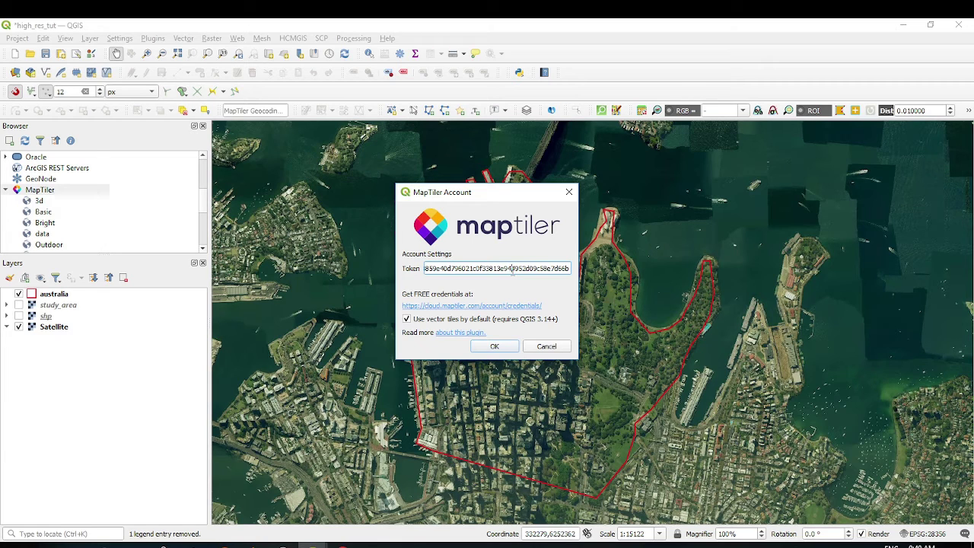
pyautogui.click(569, 191)
pyautogui.rightClick(73, 190)
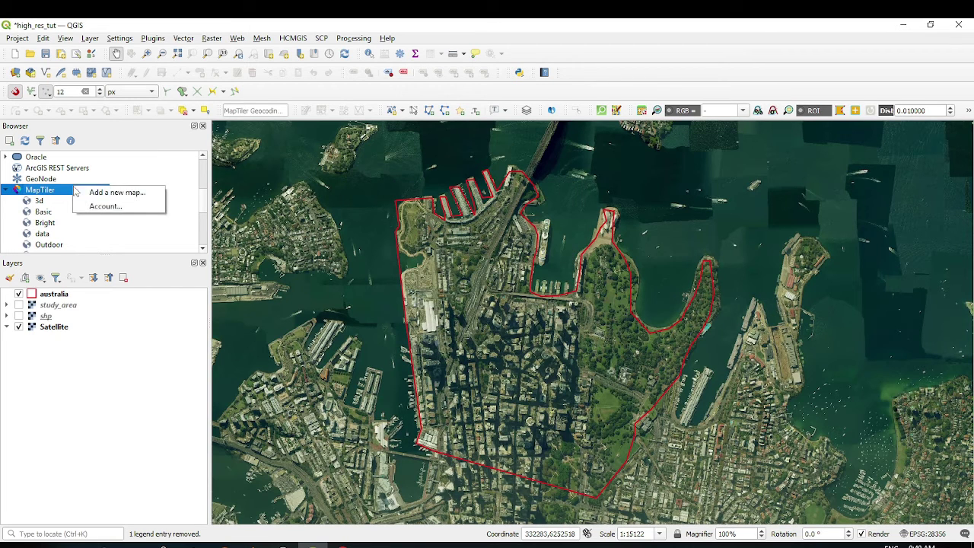
pyautogui.click(92, 206)
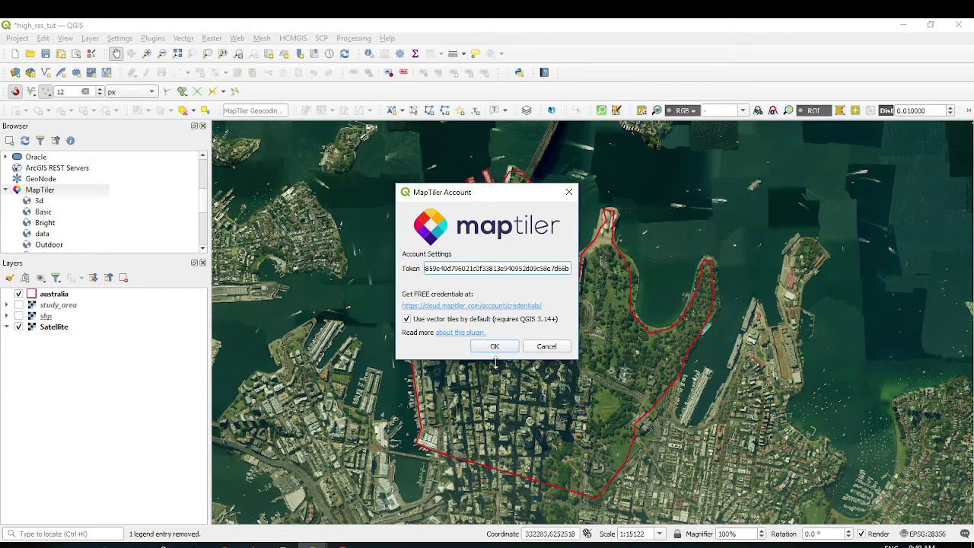
pyautogui.click(556, 349)
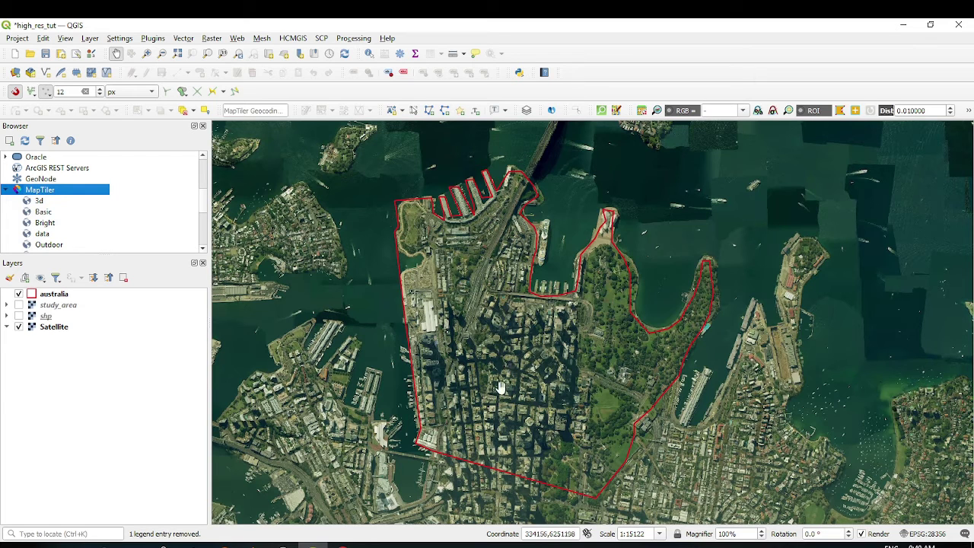
# Start saving the Satellite layer as a raw-data GeoTIFF with VRT creation turned off
pyautogui.click(58, 328)
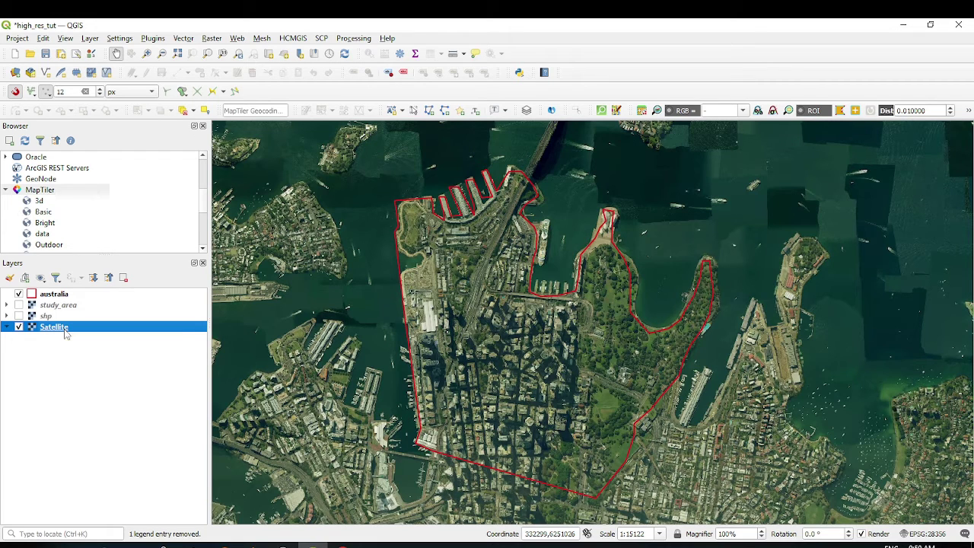
pyautogui.rightClick(67, 330)
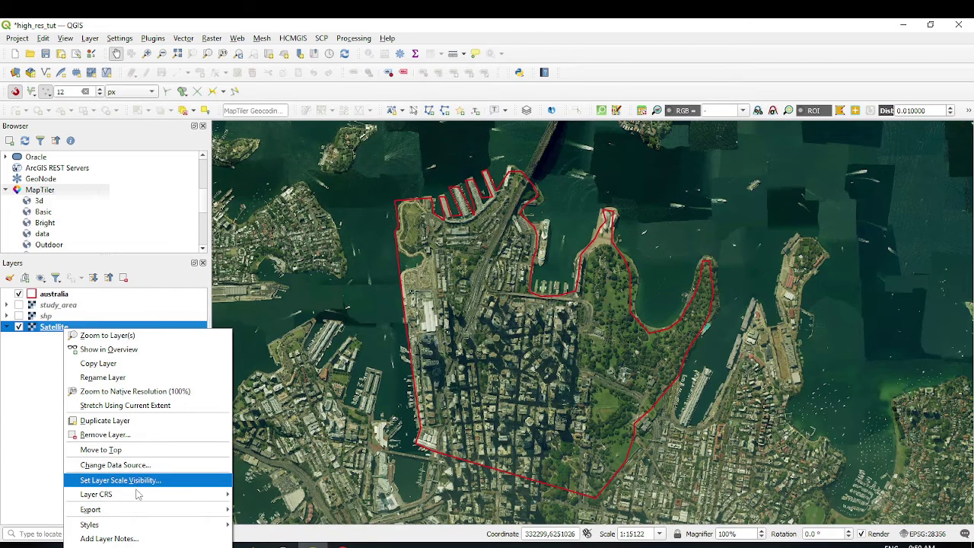
pyautogui.moveTo(140, 514)
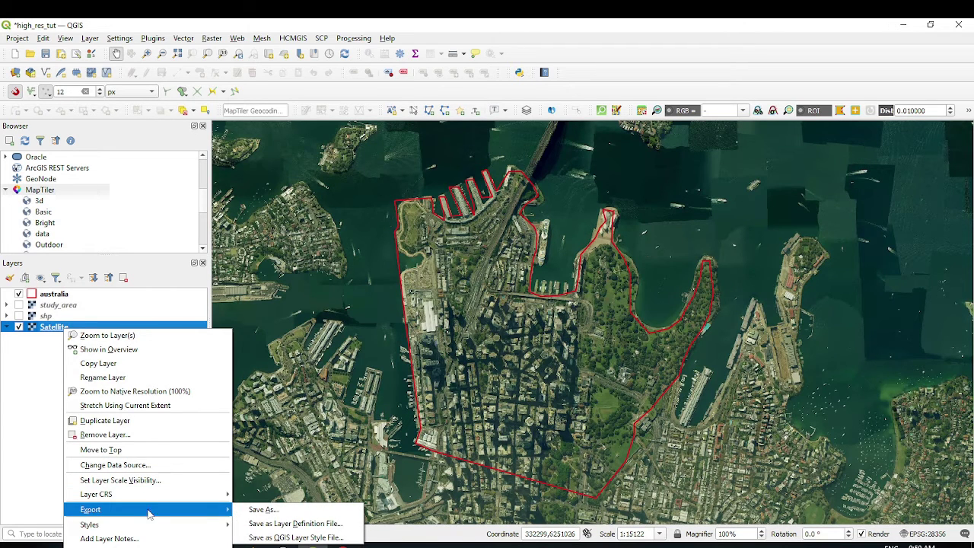
pyautogui.click(267, 509)
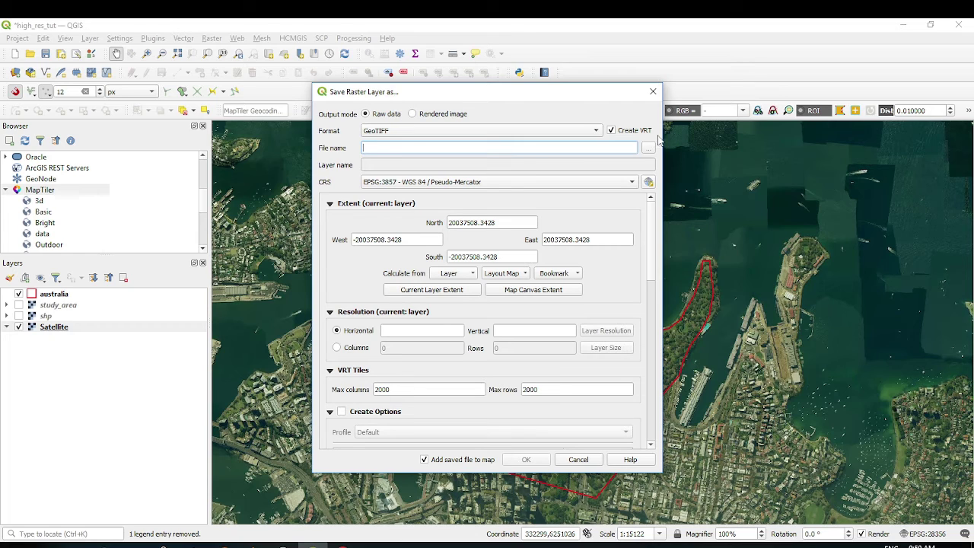
pyautogui.click(611, 130)
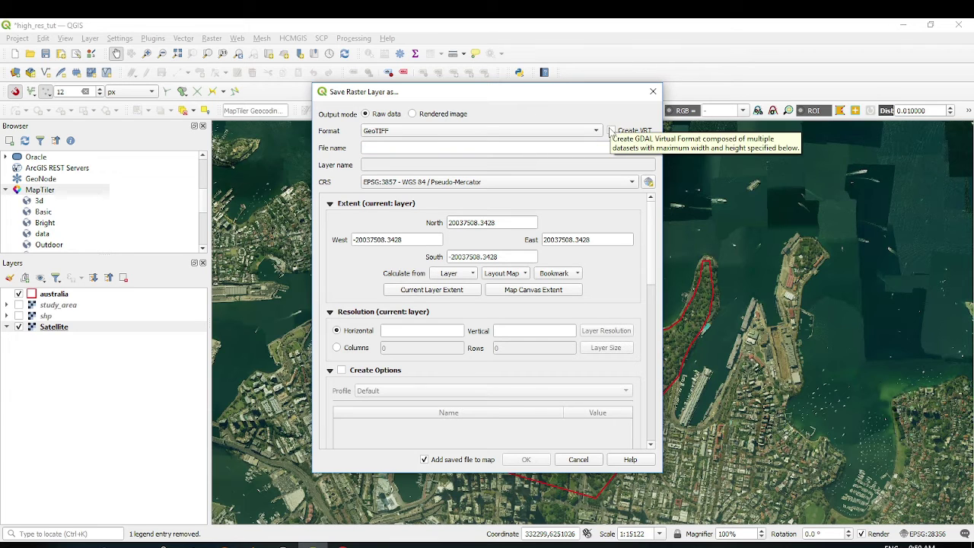
# Set the export's output file to study_area_1 in the extract folder
pyautogui.click(647, 147)
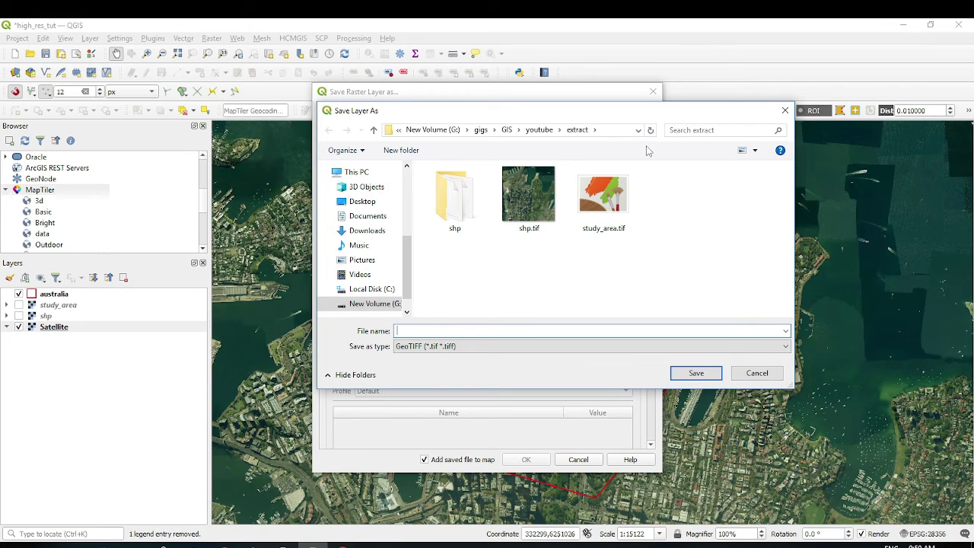
pyautogui.write('study_are')
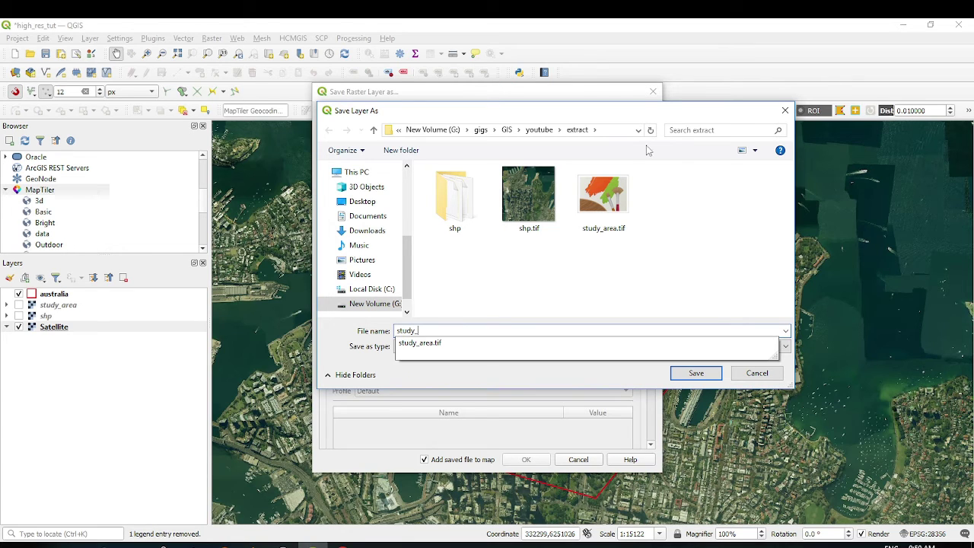
pyautogui.write('a_1')
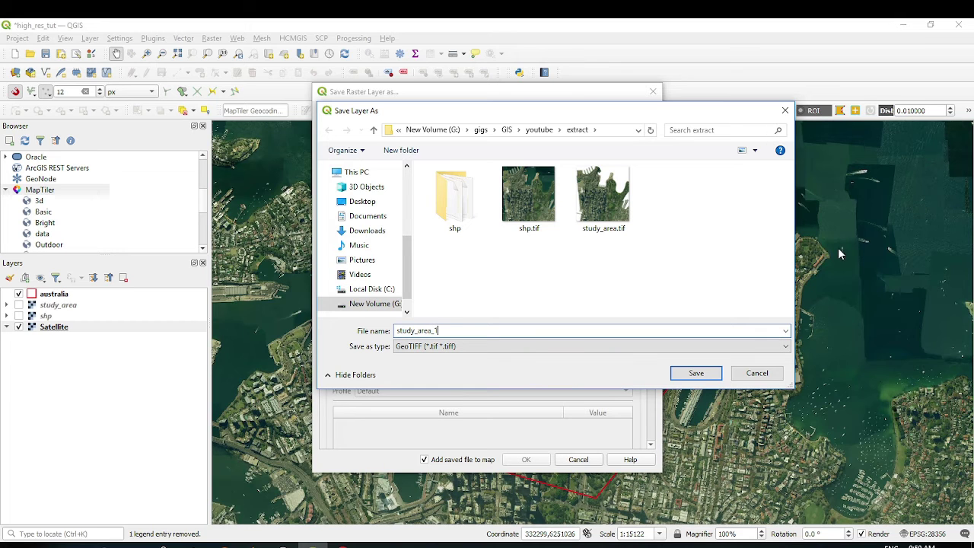
pyautogui.click(696, 373)
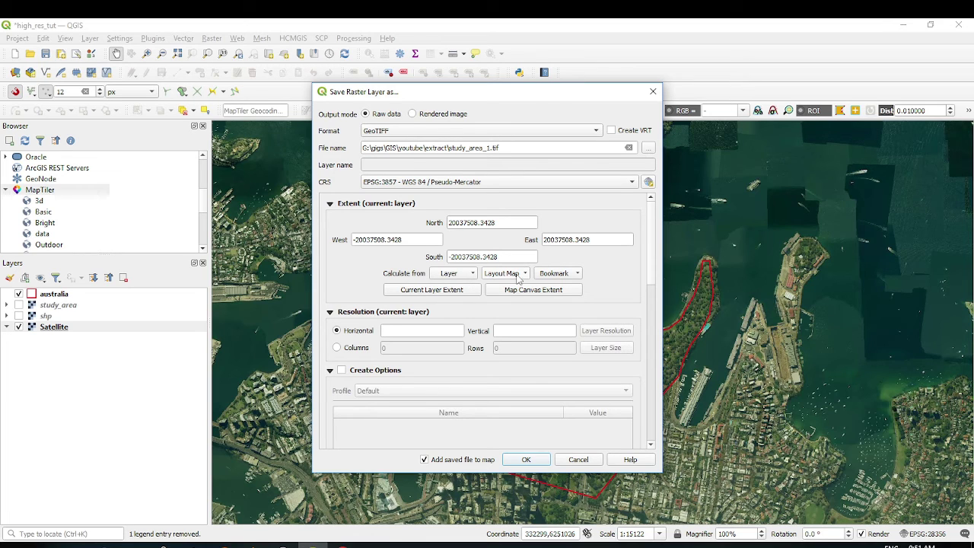
# Calculate the export extent from the australia layer, trying the map canvas extent before settling on australia
pyautogui.click(451, 275)
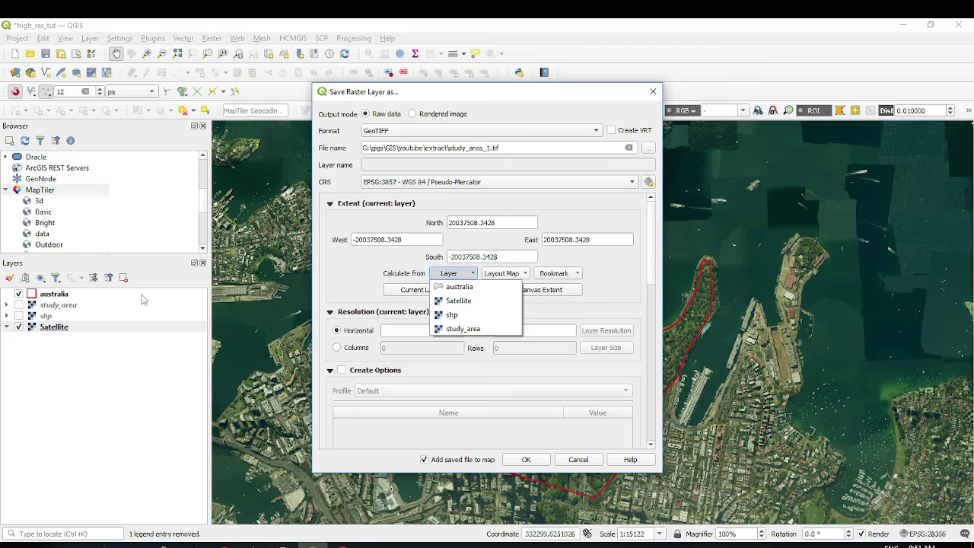
pyautogui.click(465, 291)
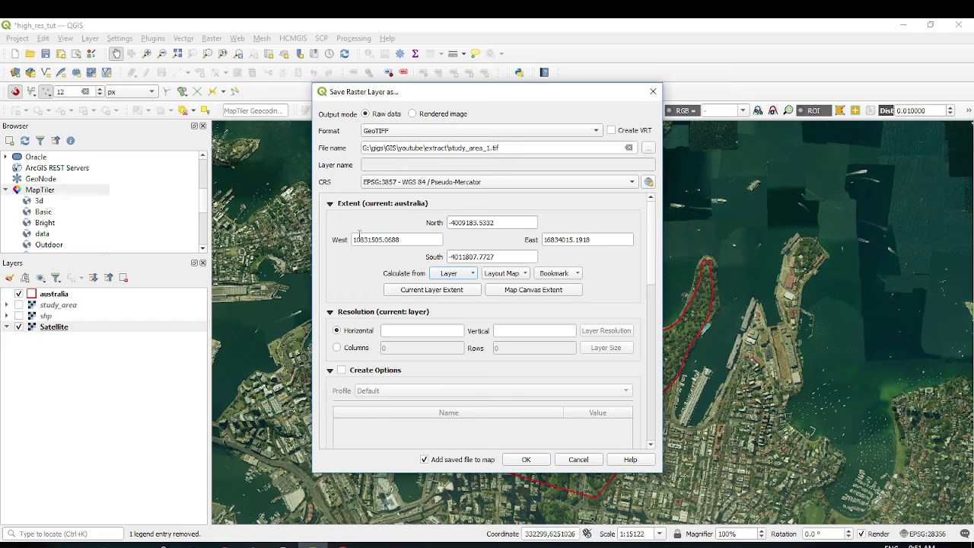
pyautogui.click(516, 292)
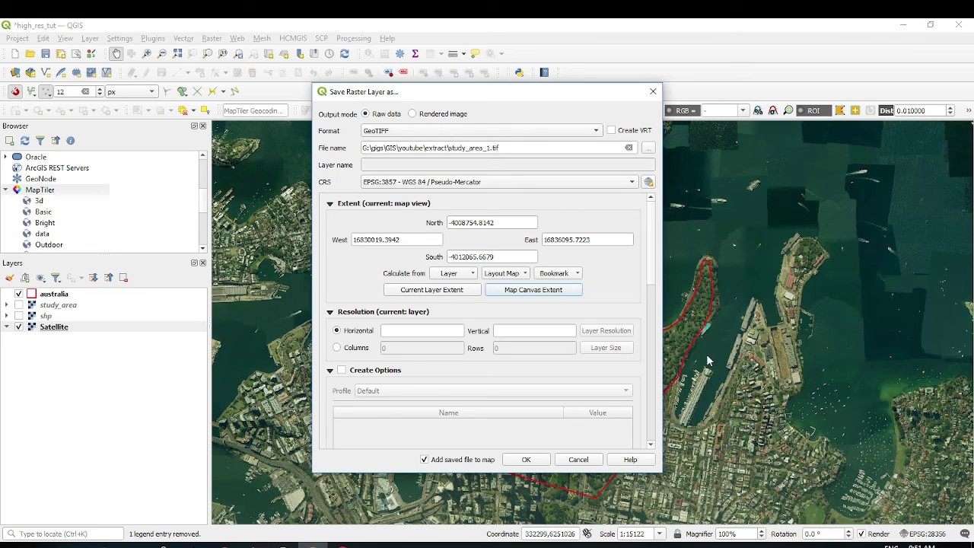
pyautogui.click(456, 275)
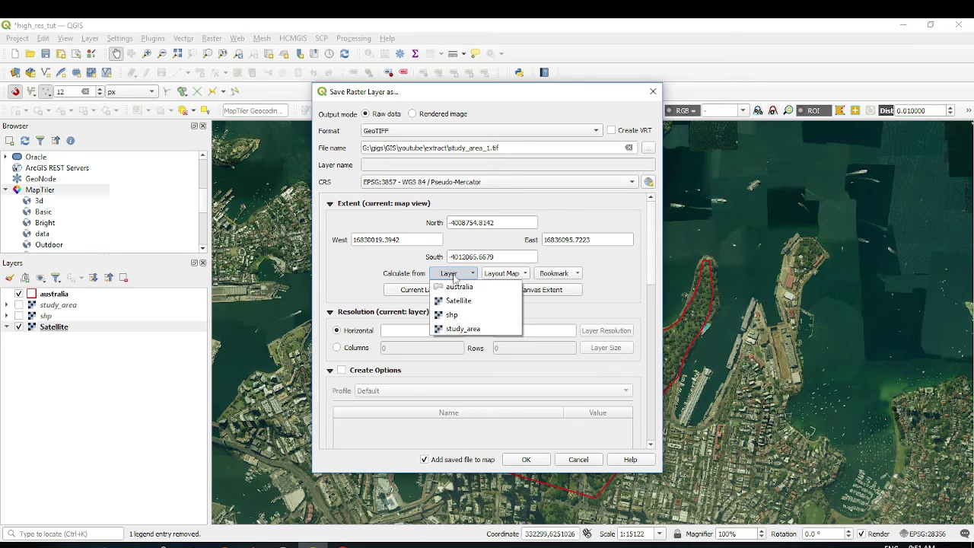
pyautogui.click(457, 287)
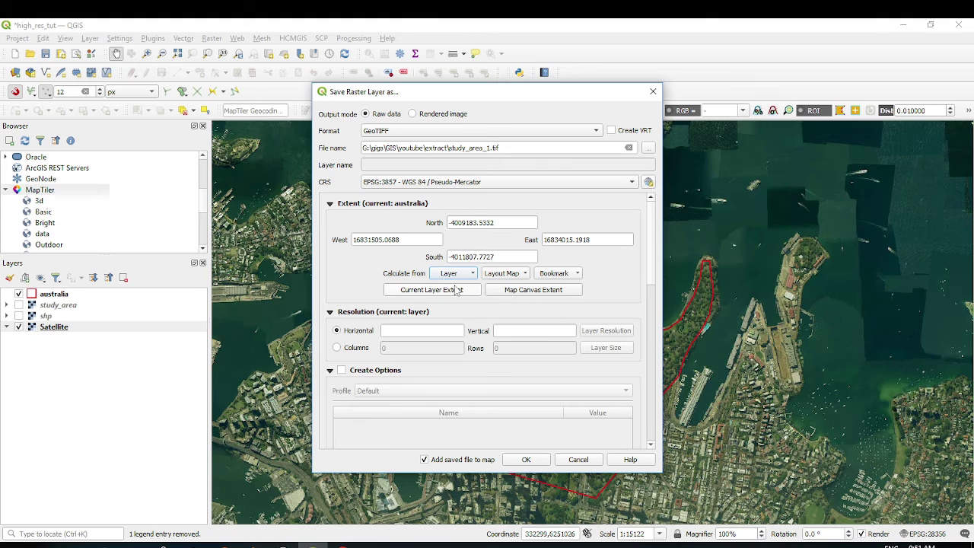
# Set the export's horizontal and vertical resolution to 0.5 and try to save the raster
pyautogui.click(442, 330)
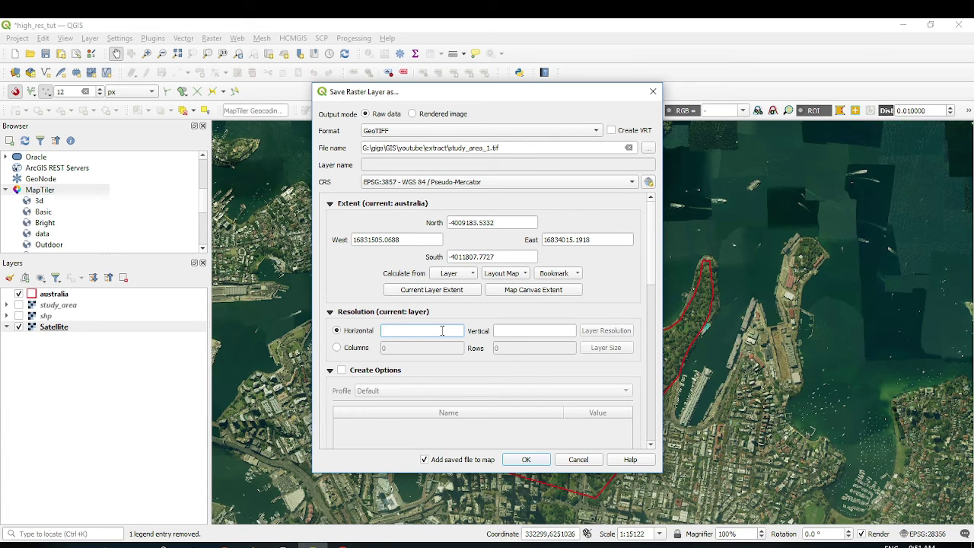
pyautogui.write('0.5')
pyautogui.click(526, 332)
pyautogui.write('0.5')
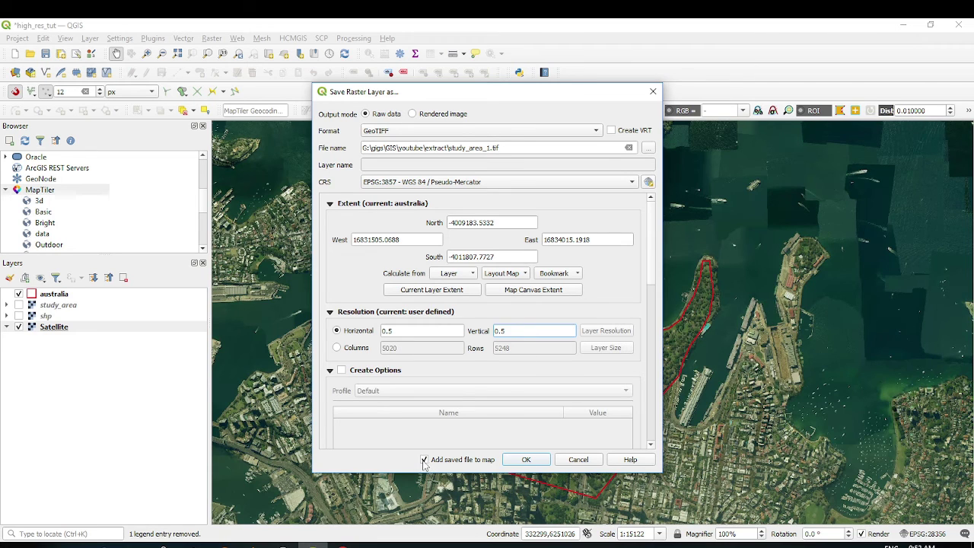
pyautogui.click(531, 463)
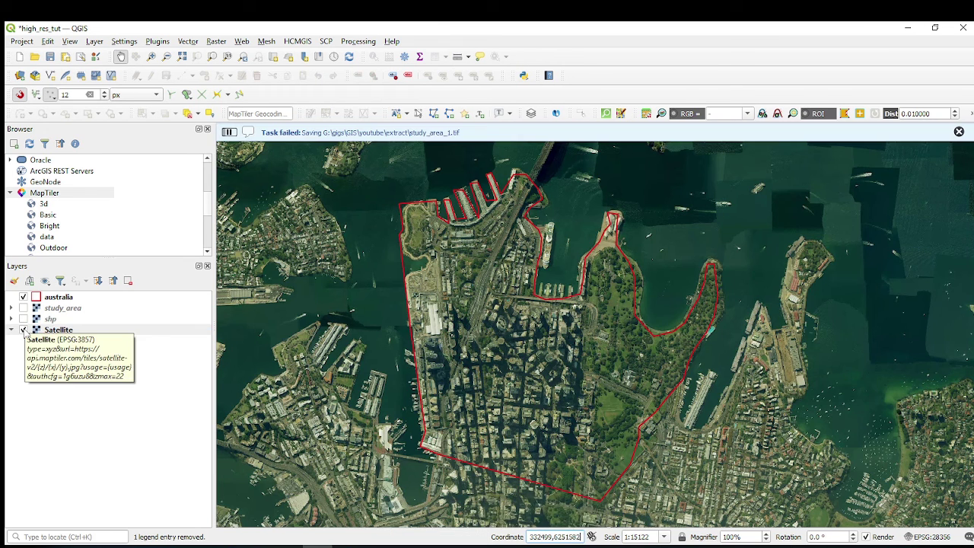
# Hide the Satellite and australia layers and show the study_area raster
pyautogui.click(20, 327)
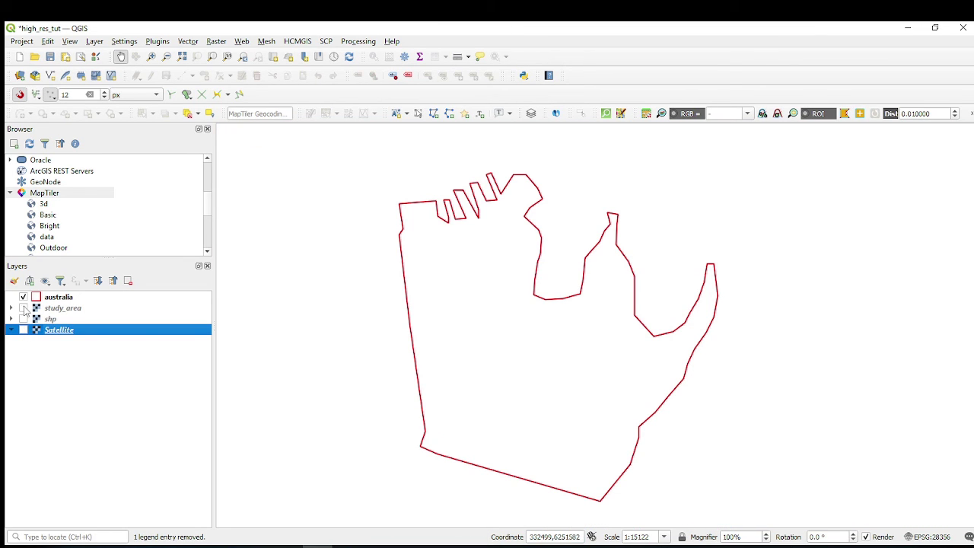
pyautogui.click(23, 307)
pyautogui.click(23, 297)
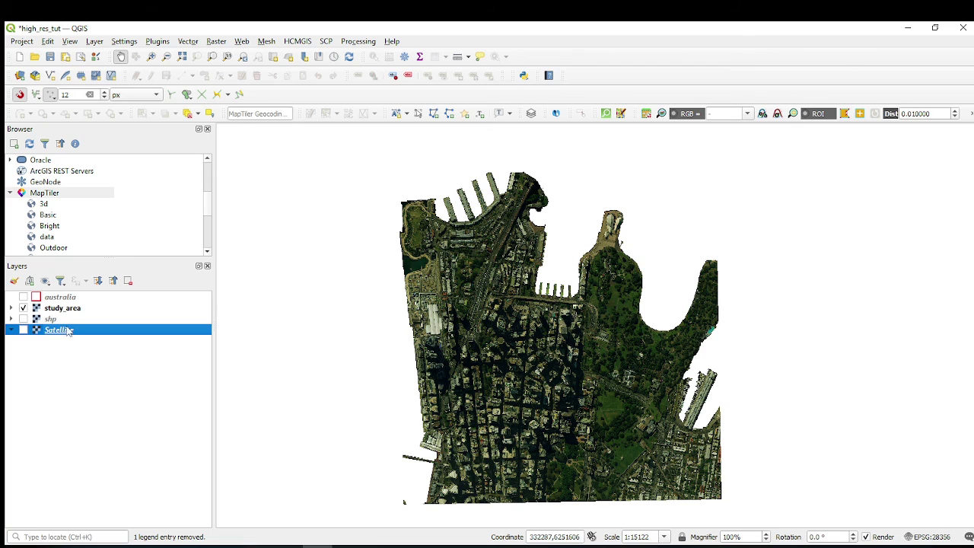
# Show the shp raster in place of study_area and inspect its image detail around the city buildings and park
pyautogui.click(23, 308)
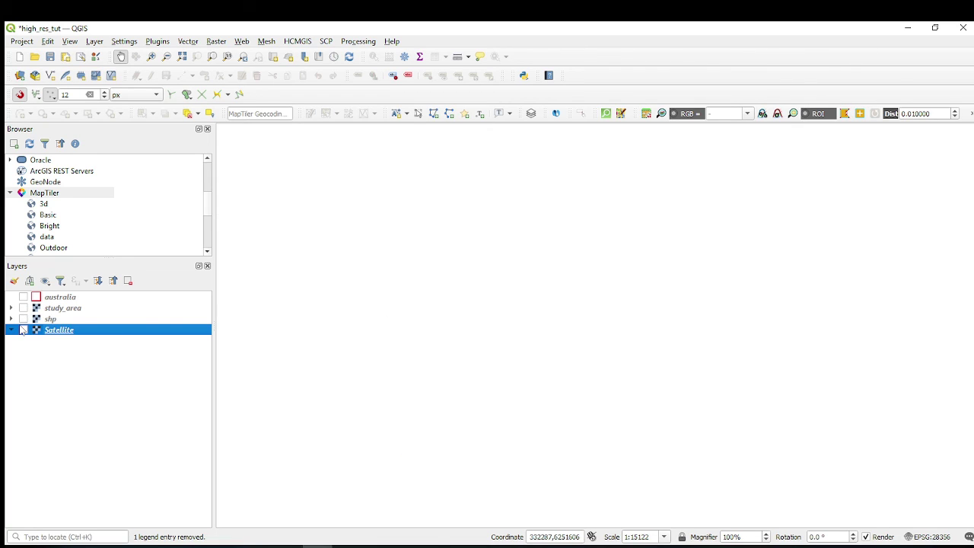
pyautogui.click(23, 318)
pyautogui.scroll(2, 545, 386)
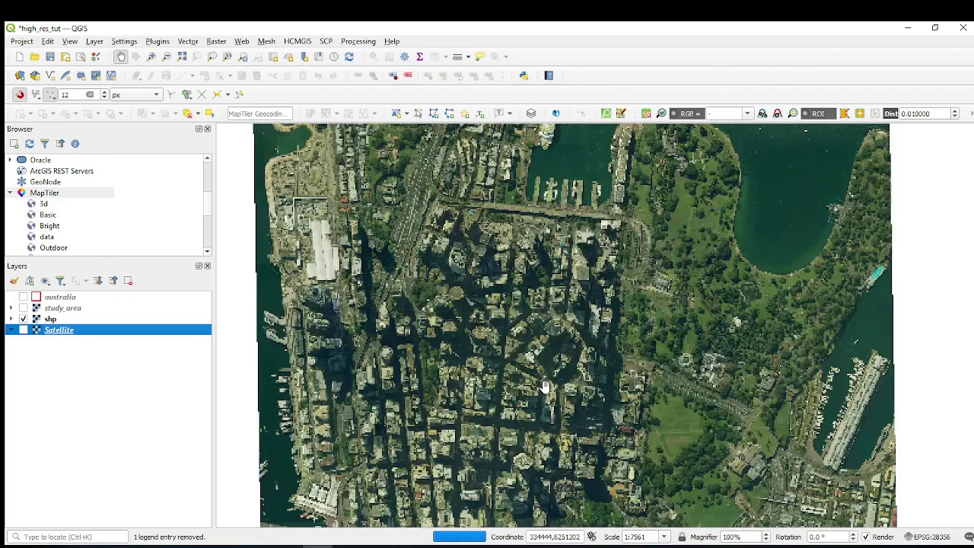
pyautogui.scroll(1, 545, 385)
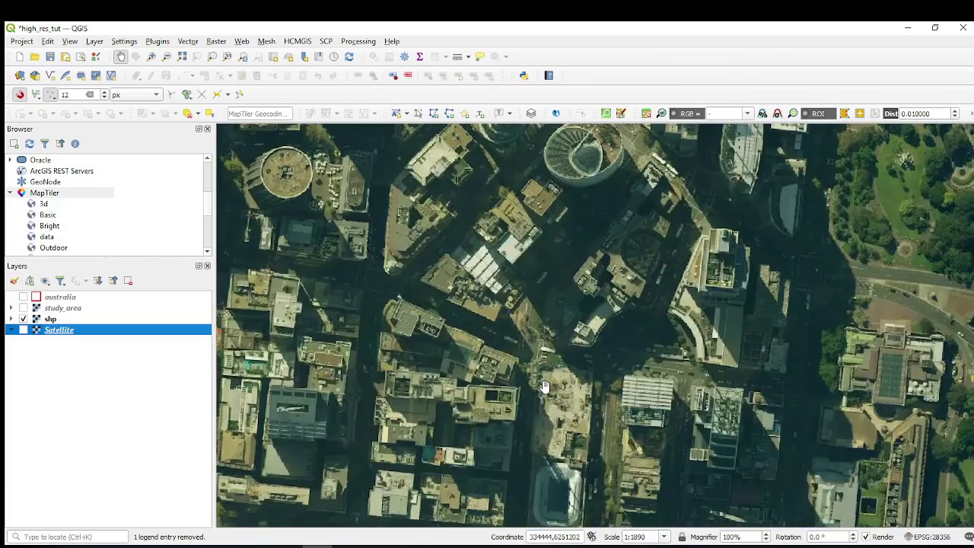
pyautogui.scroll(1, 545, 386)
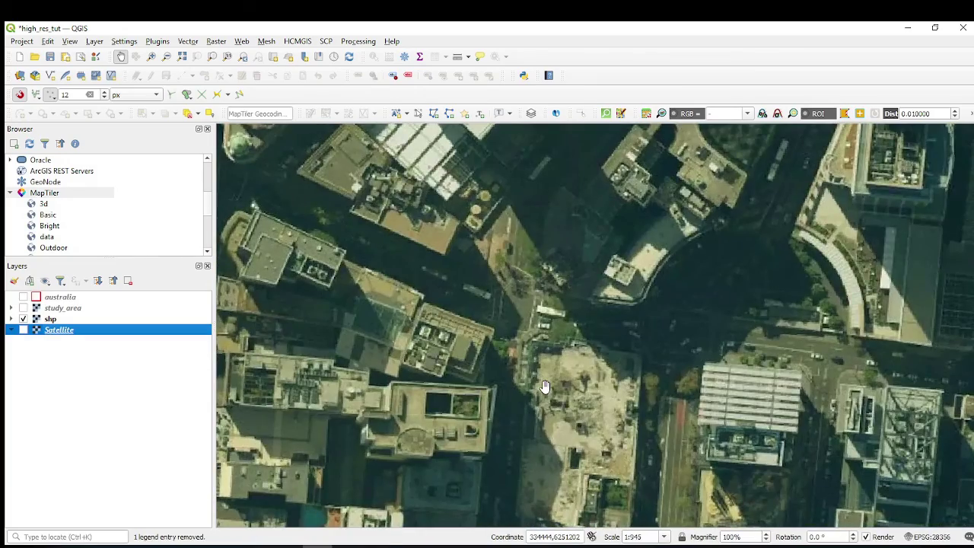
pyautogui.scroll(-1, 545, 386)
pyautogui.scroll(-1, 544, 385)
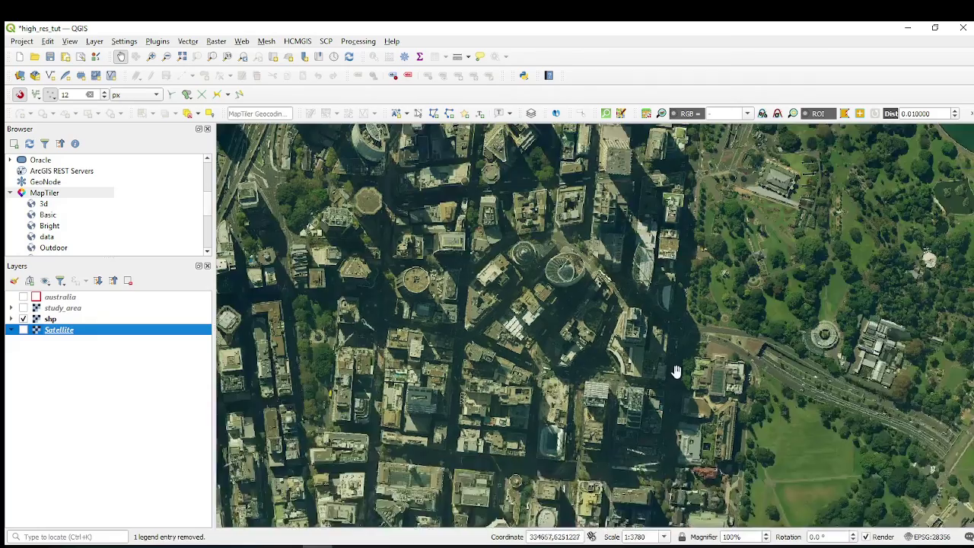
pyautogui.moveTo(674, 370); pyautogui.dragTo(582, 386)
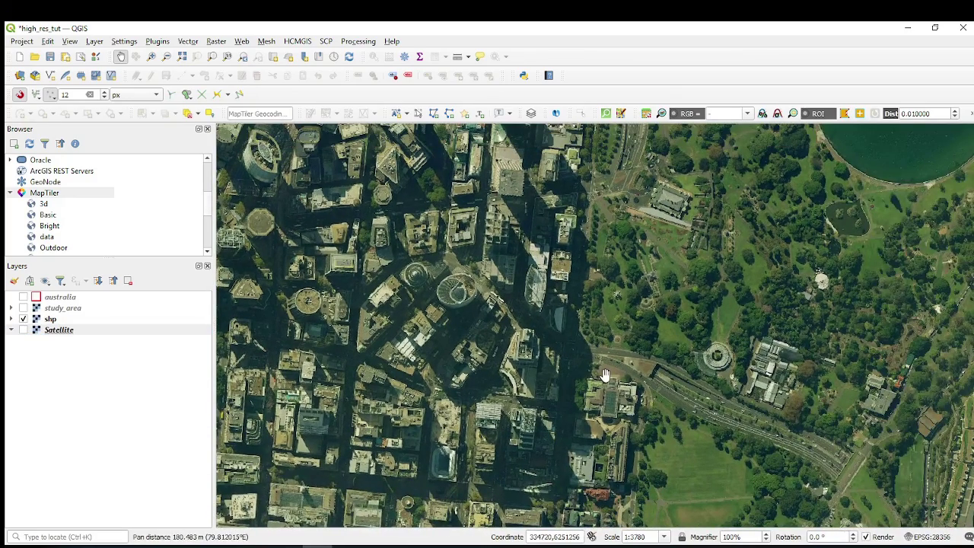